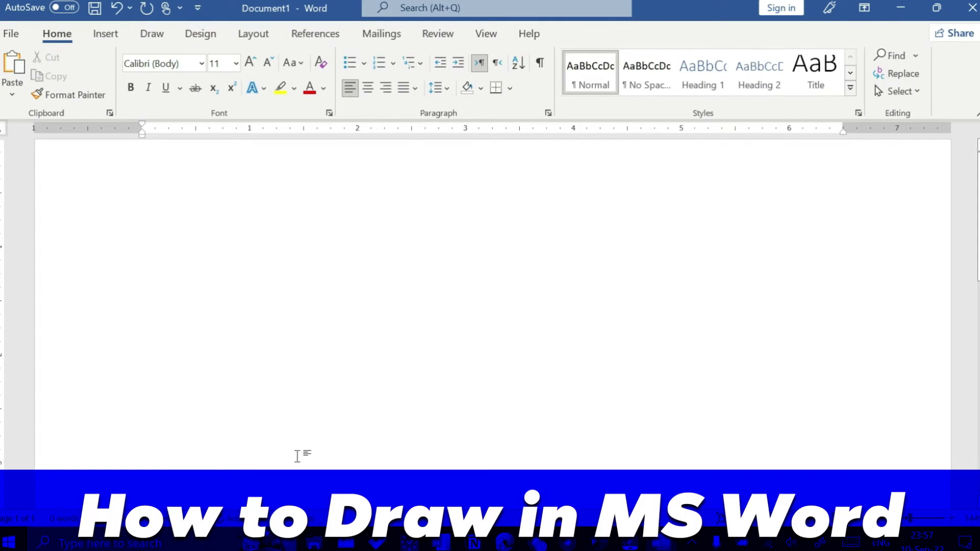
Draw a wavy freehand Scribble curve across the page
left_click(102, 37)
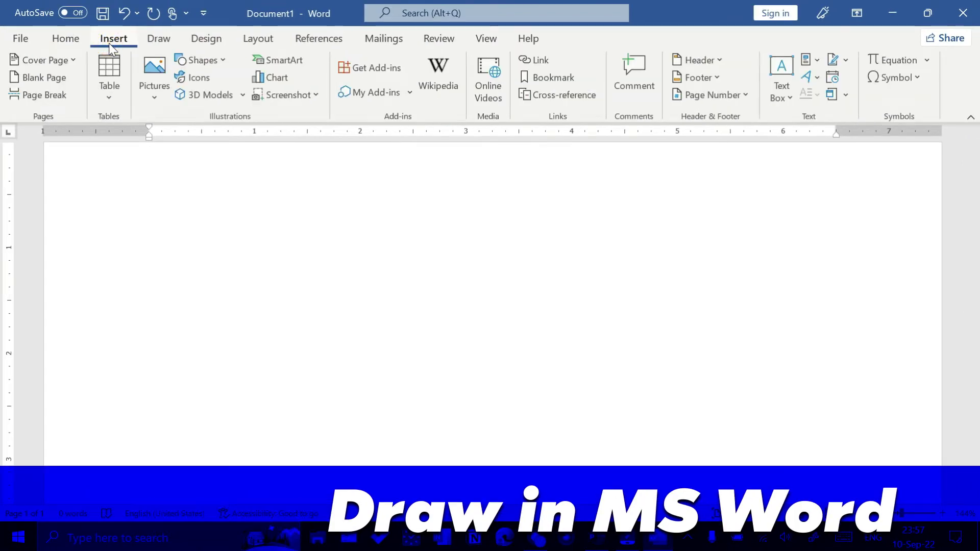
left_click(192, 60)
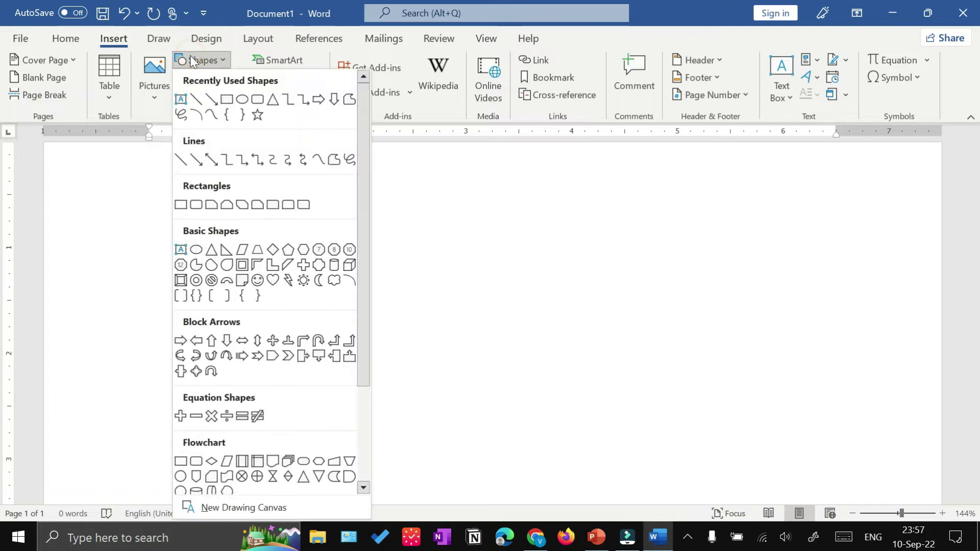
left_click(177, 115)
left_click_drag(350, 303, 643, 362)
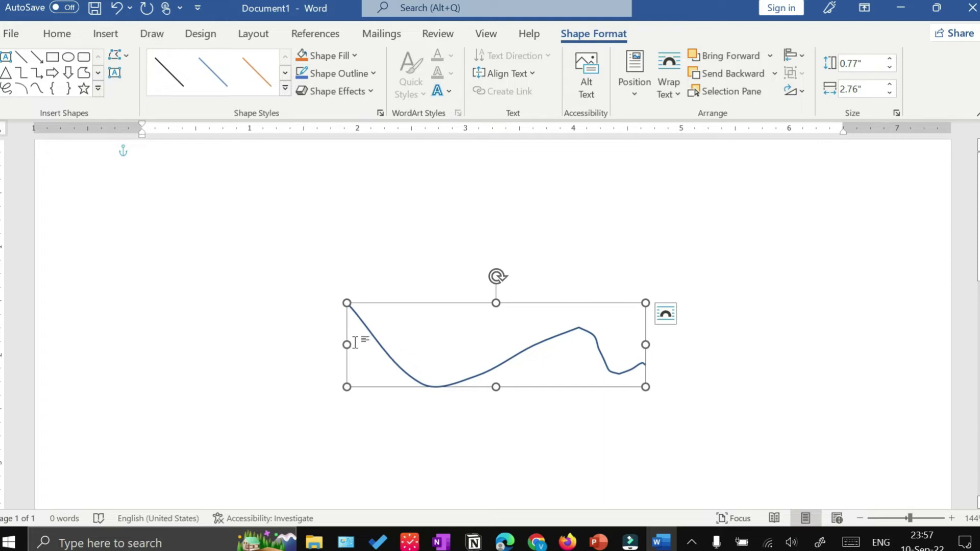
Ink a black pen stroke above the curve
left_click(149, 37)
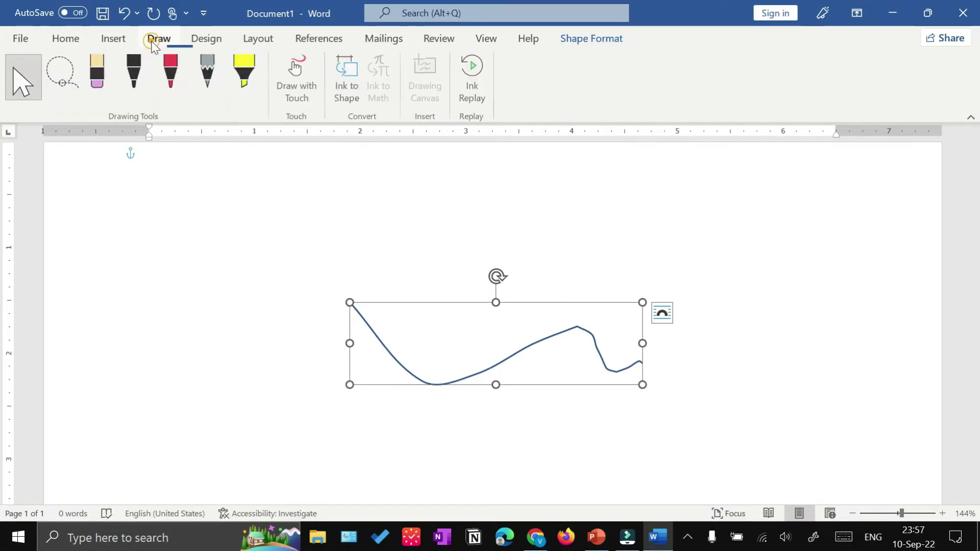
left_click(138, 79)
mouse_move(263, 235)
left_mouse_down()
mouse_move(373, 250)
mouse_move(630, 258)
left_mouse_up()
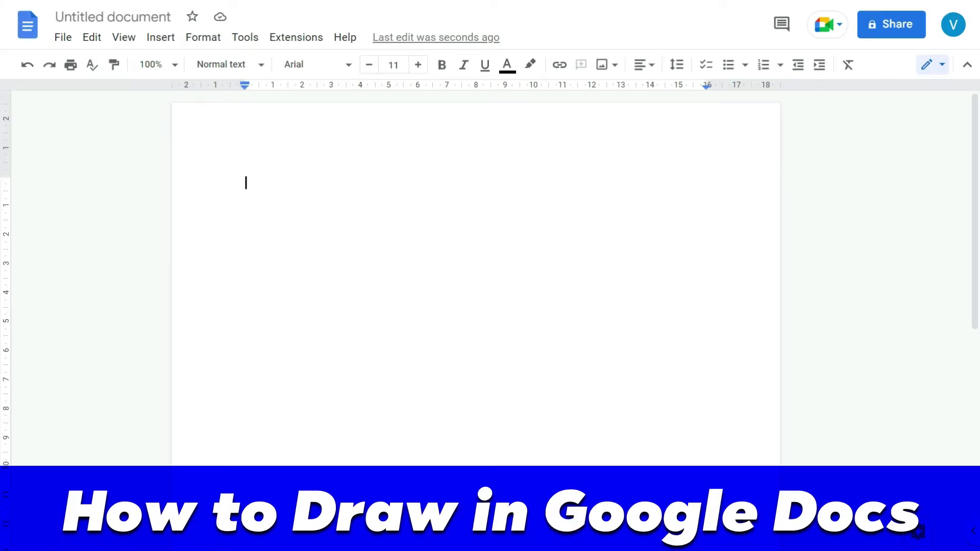
Insert a new blank drawing into the Untitled document
left_click(161, 38)
mouse_move(178, 124)
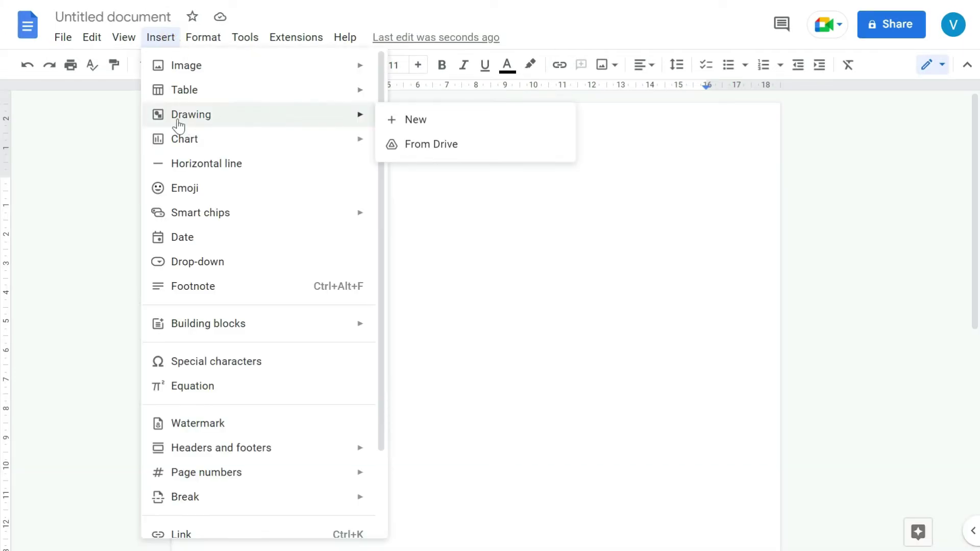
left_click(433, 125)
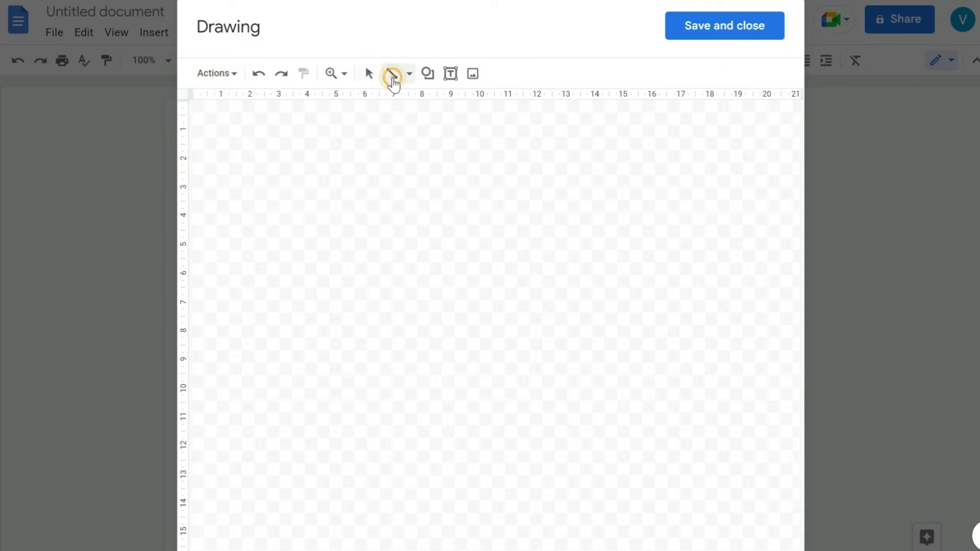
Draw a long horizontal line near the canvas top and a vertical line hanging below it
left_click(408, 75)
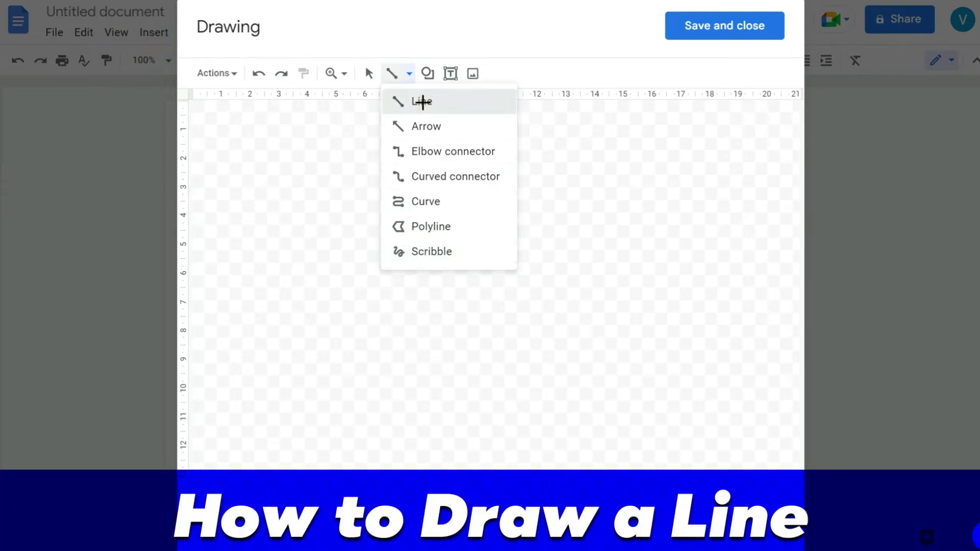
left_click(423, 102)
mouse_move(287, 150)
left_mouse_down()
mouse_move(497, 158)
mouse_move(651, 149)
left_mouse_up()
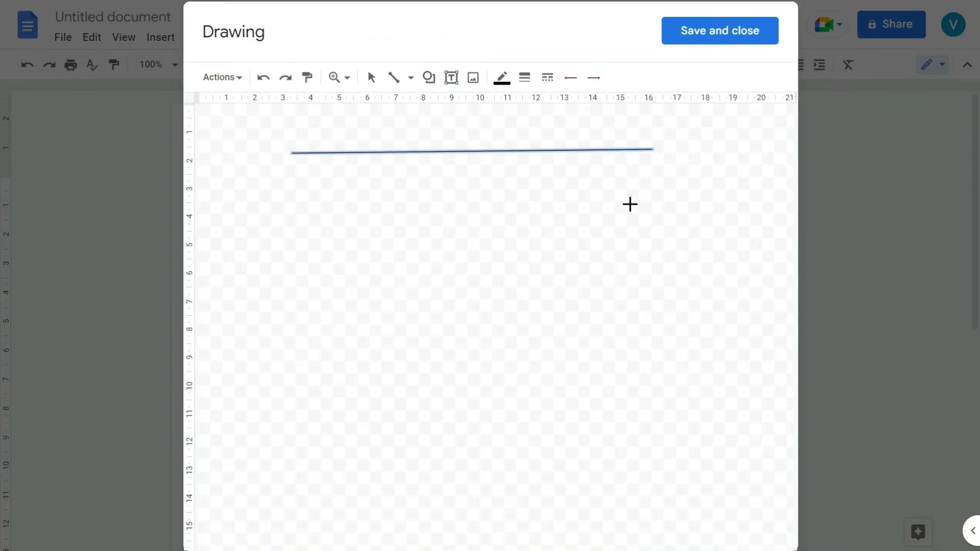
left_click(411, 78)
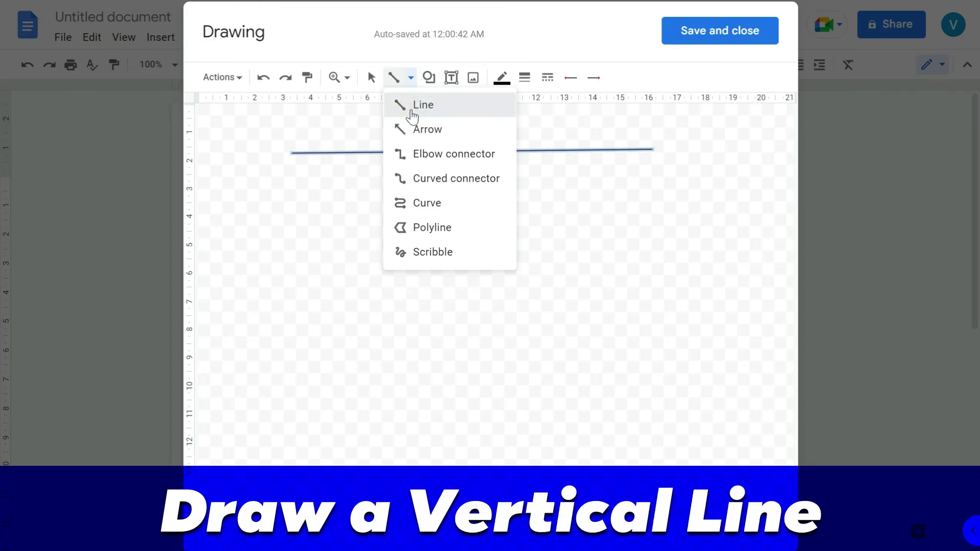
left_click(412, 116)
left_click_drag(451, 172, 450, 379)
left_click(410, 77)
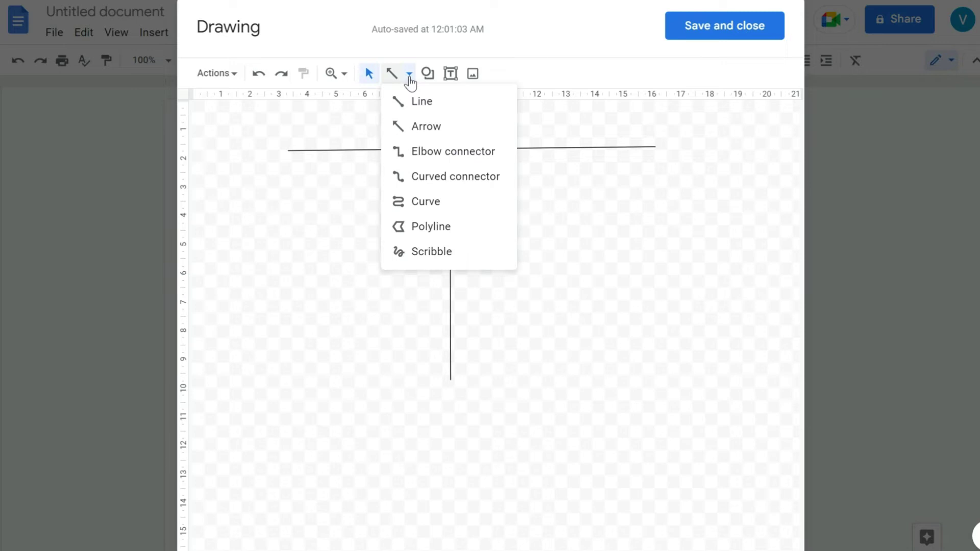
Draw a diagonal arrow rising to the right with an open triangle line end
left_click(416, 134)
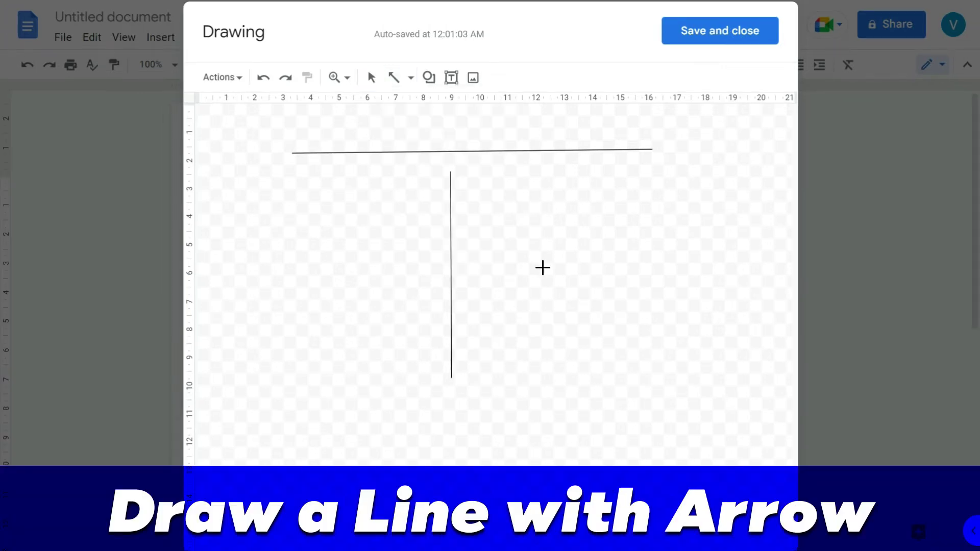
left_click_drag(526, 373, 692, 196)
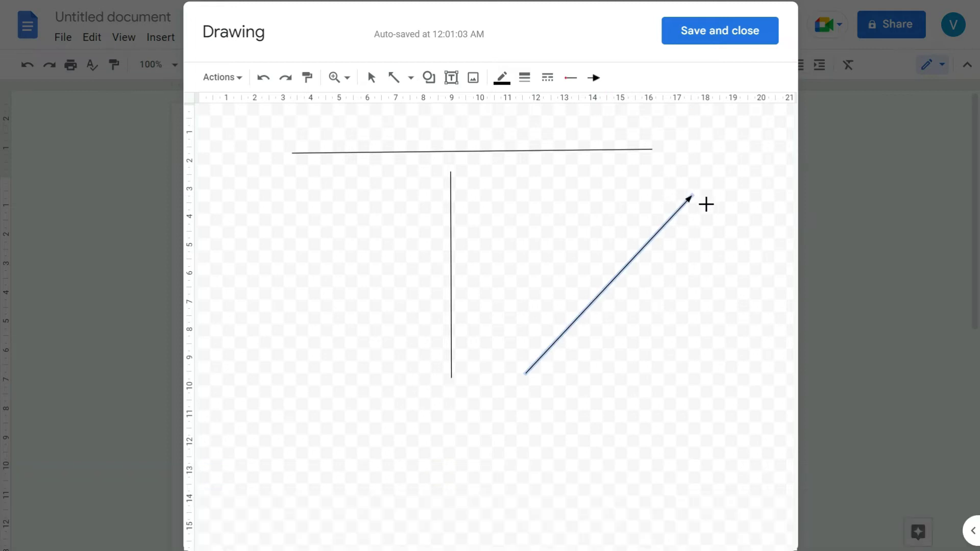
left_click(594, 77)
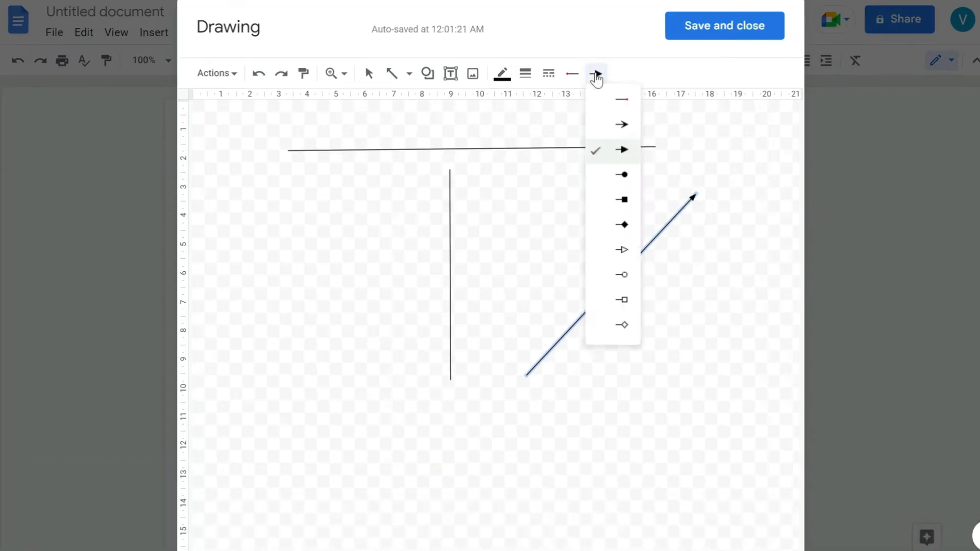
left_click(604, 124)
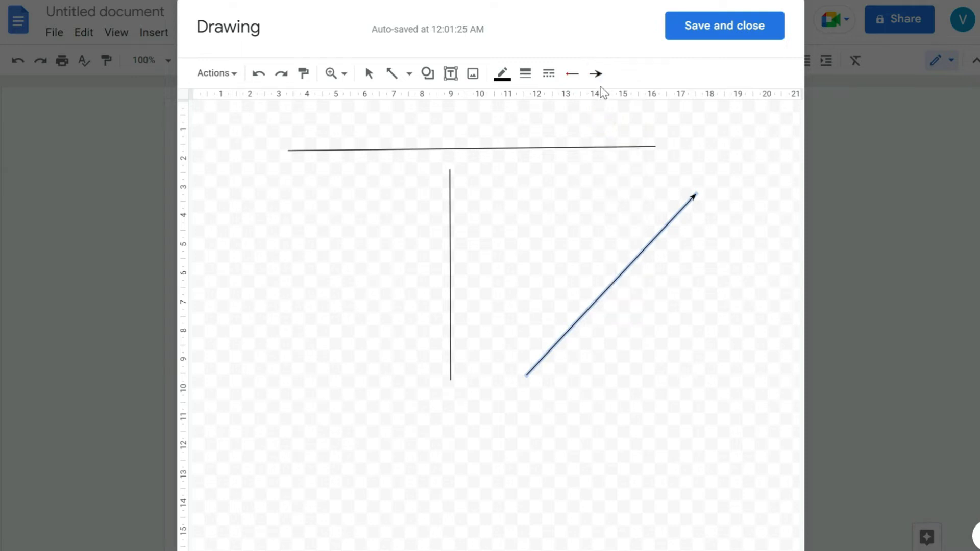
left_click(597, 75)
left_click(610, 225)
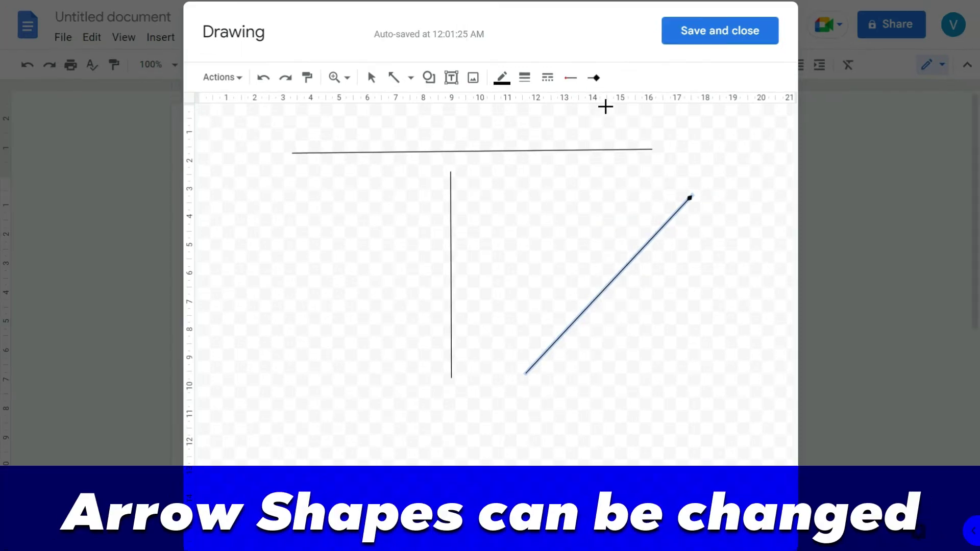
left_click(594, 77)
left_click(613, 250)
Set the arrow's line start to a filled arrowhead
left_click(571, 78)
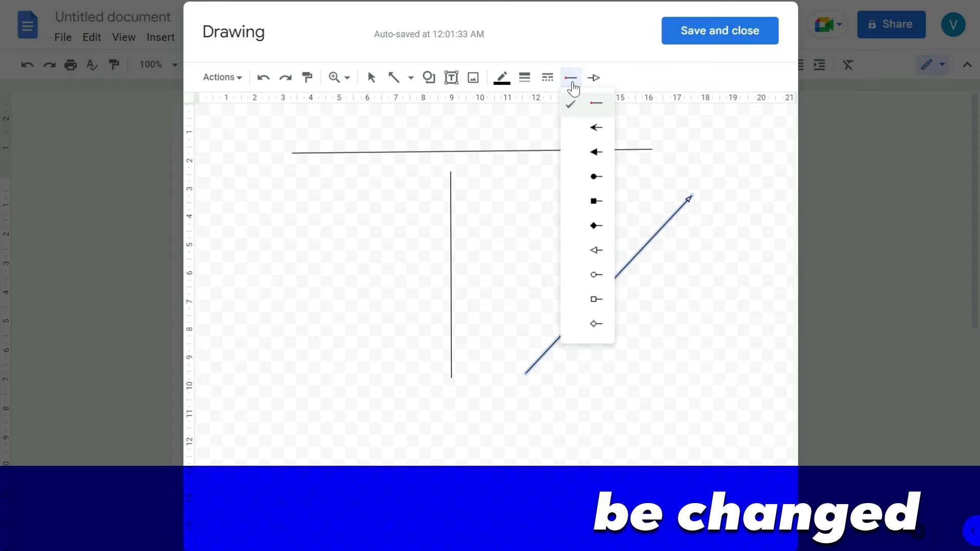
left_click(594, 152)
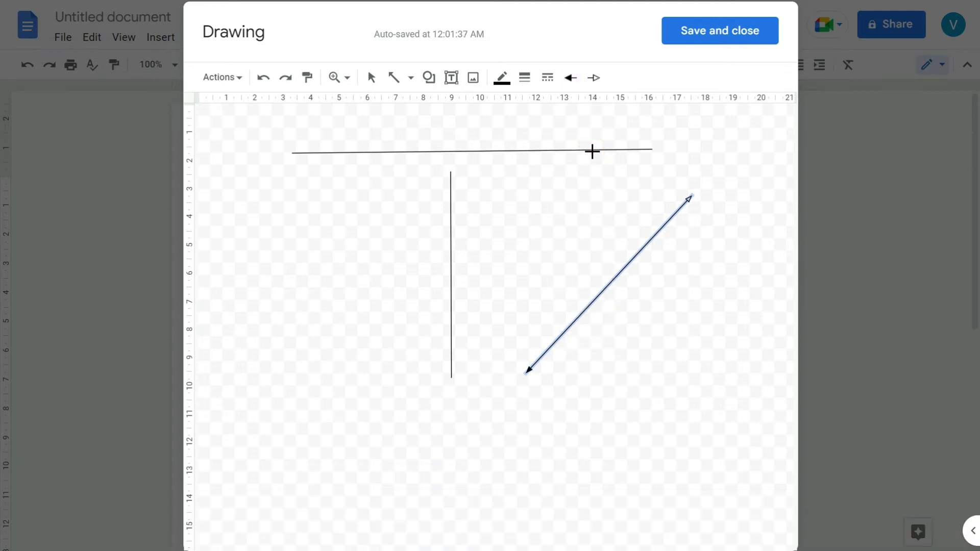
left_click(572, 78)
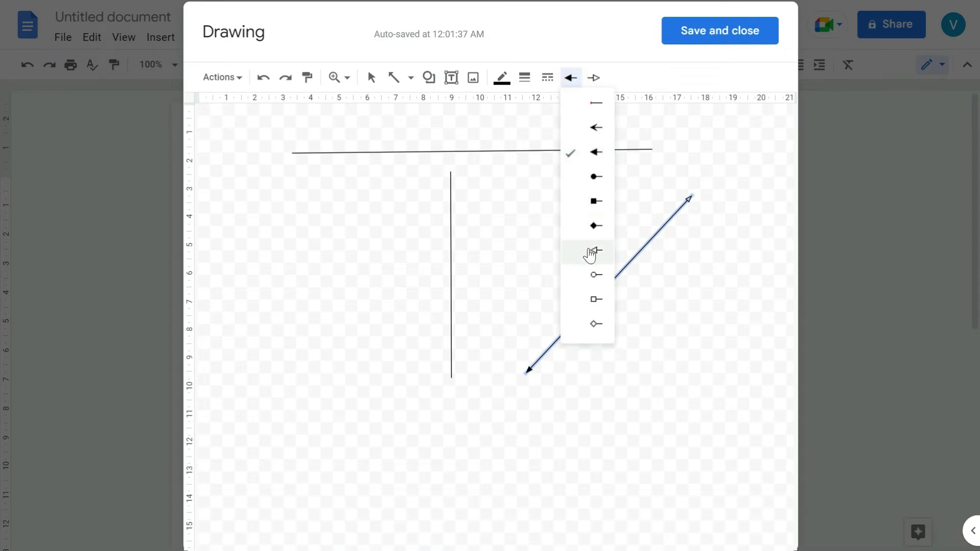
left_click(591, 273)
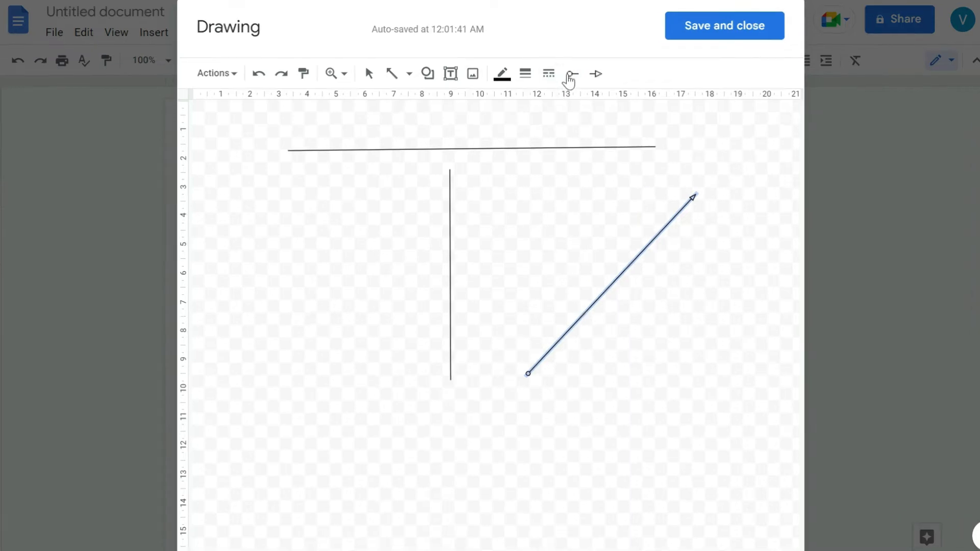
left_click(571, 77)
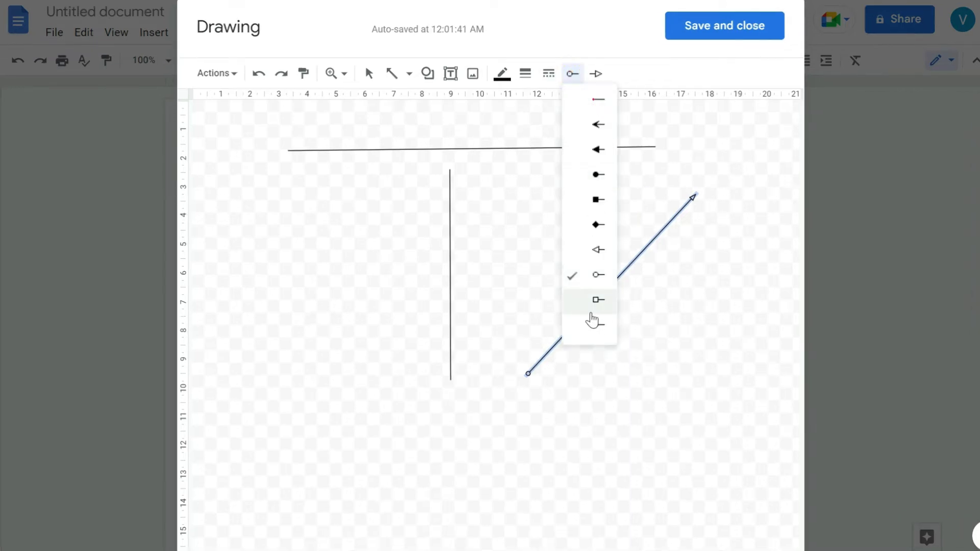
left_click(599, 150)
left_click(407, 75)
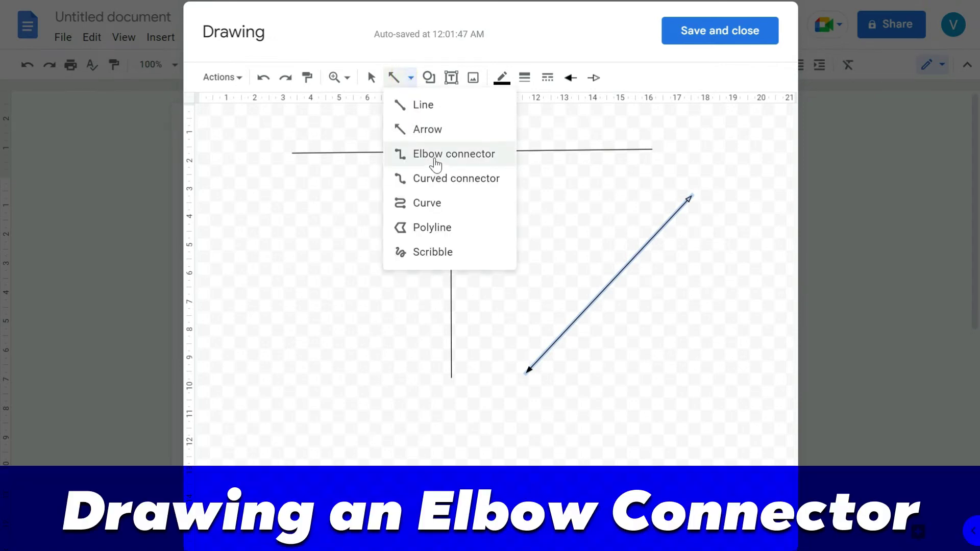
Draw an elbow connector on the left and a curved connector crossing the diagonal arrow
left_click(433, 152)
left_click_drag(292, 195, 364, 355)
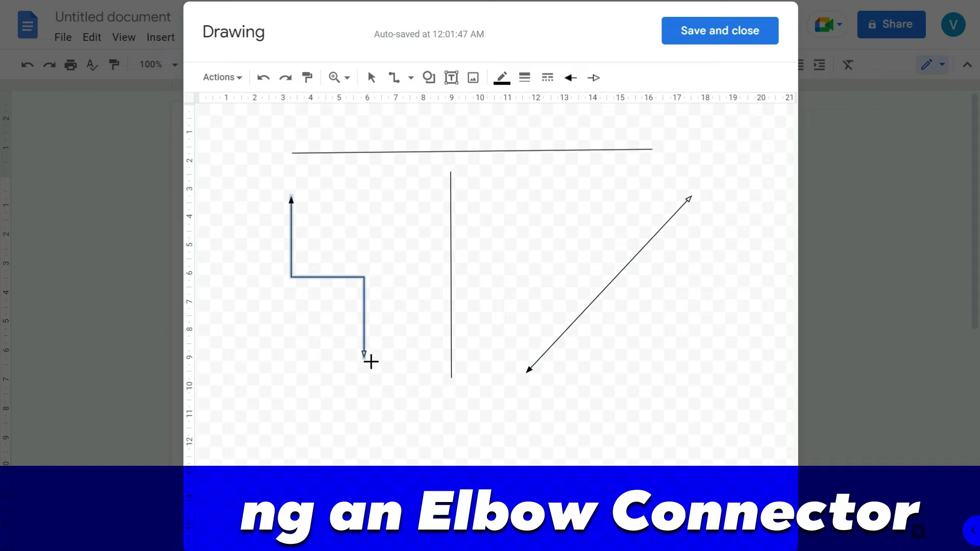
left_click(411, 77)
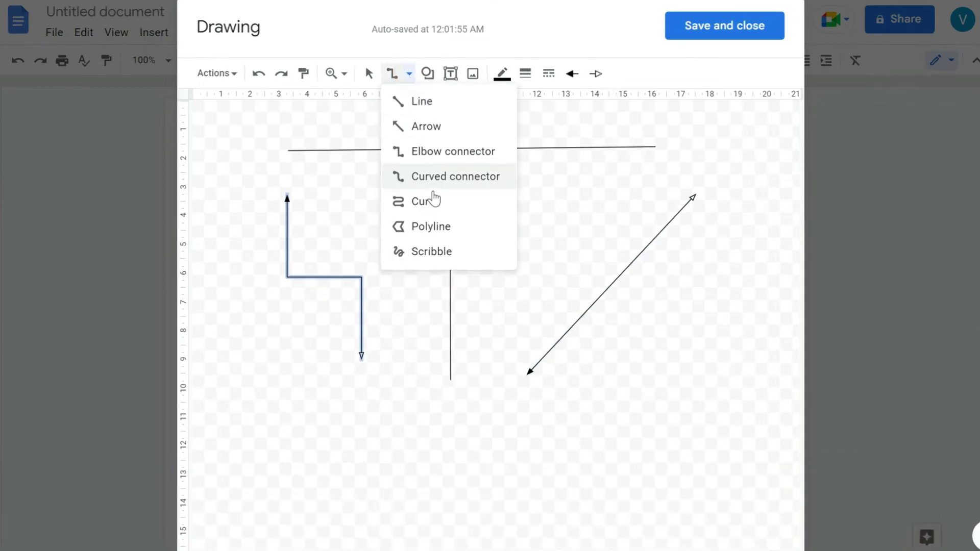
left_click(433, 181)
left_click_drag(546, 201, 704, 379)
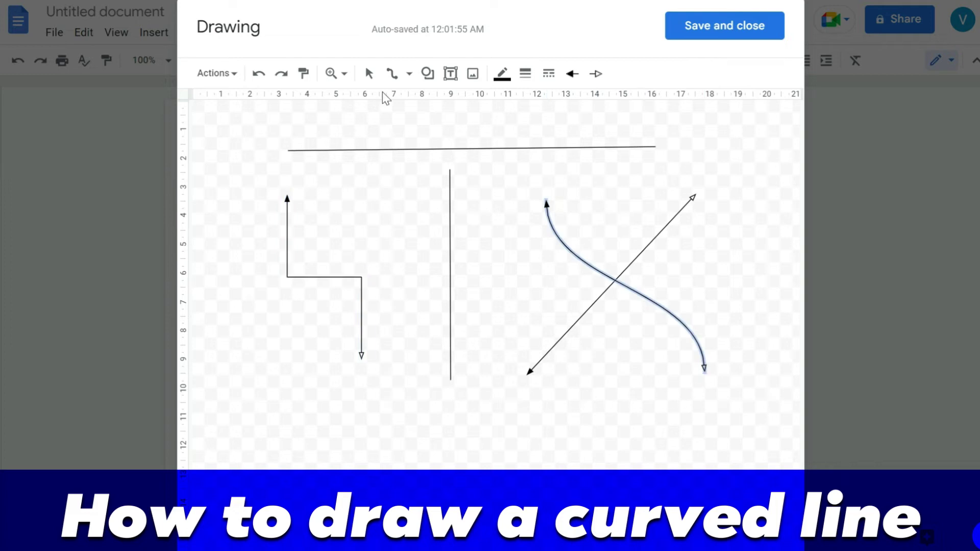
left_click(409, 75)
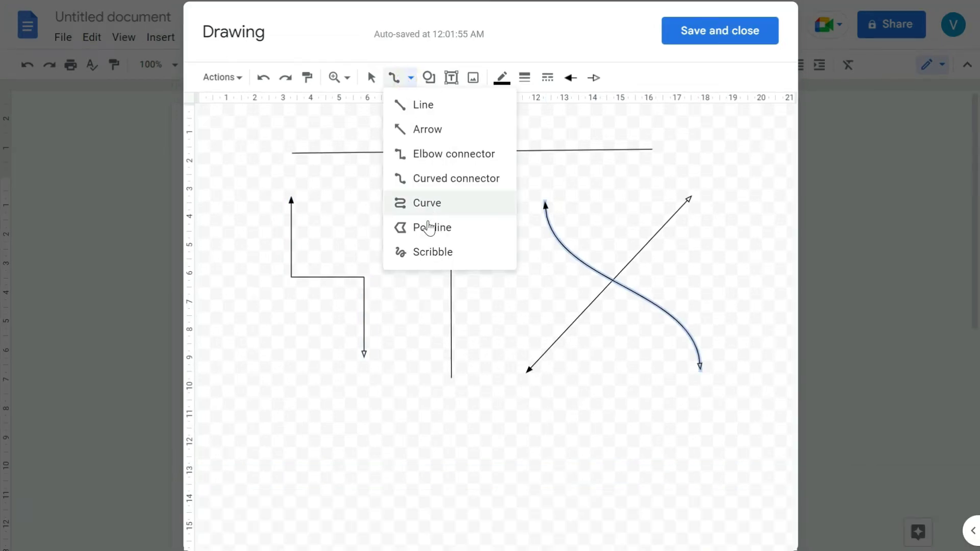
left_click(429, 228)
Draw a closed five-sided light-blue polygon and move it lower on the canvas
left_click(291, 356)
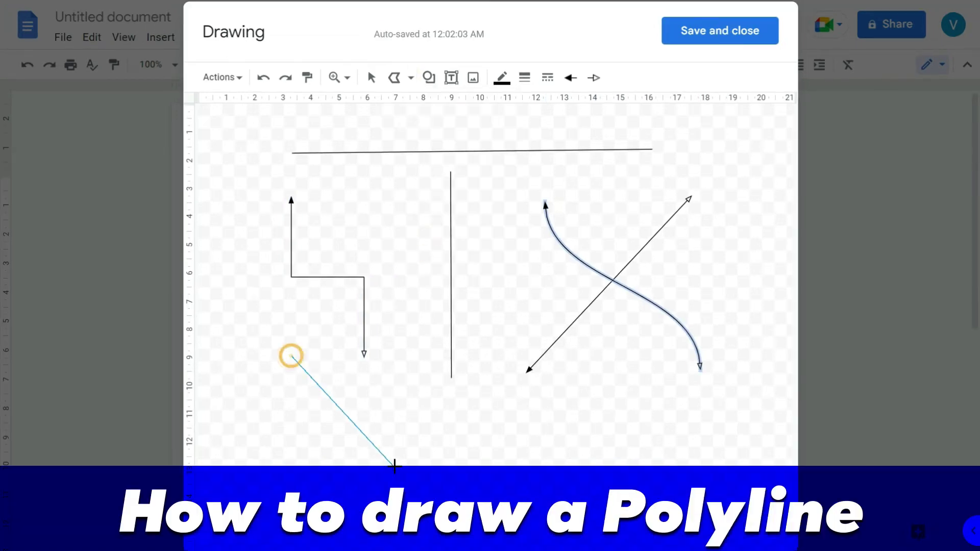
left_click(394, 467)
left_click(476, 431)
left_click(497, 324)
left_click(394, 328)
left_click(293, 356)
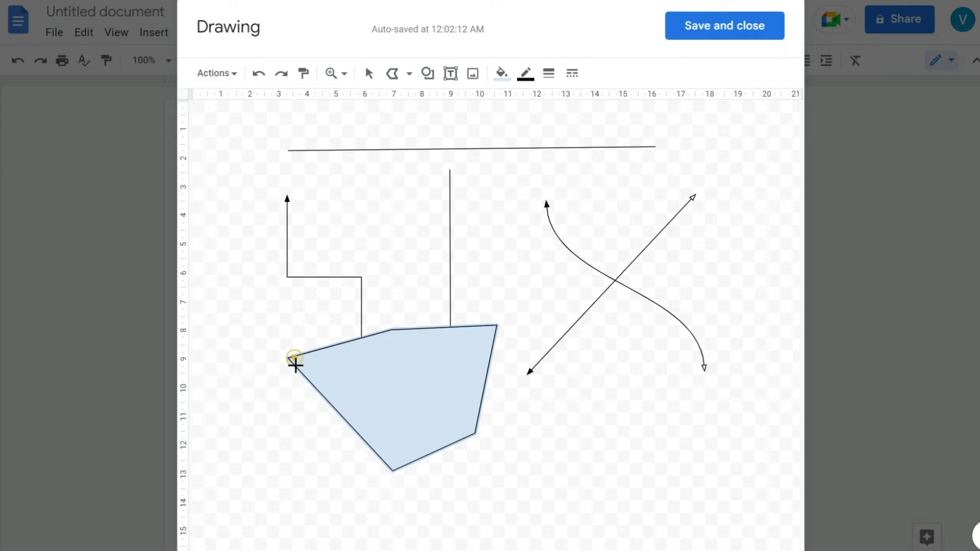
key("Escape")
left_click_drag(394, 409, 367, 464)
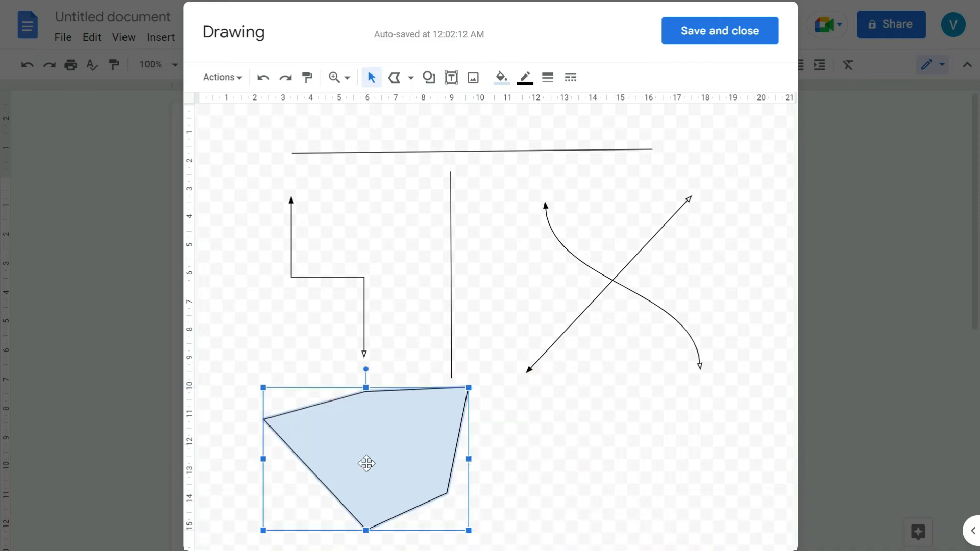
left_click(410, 78)
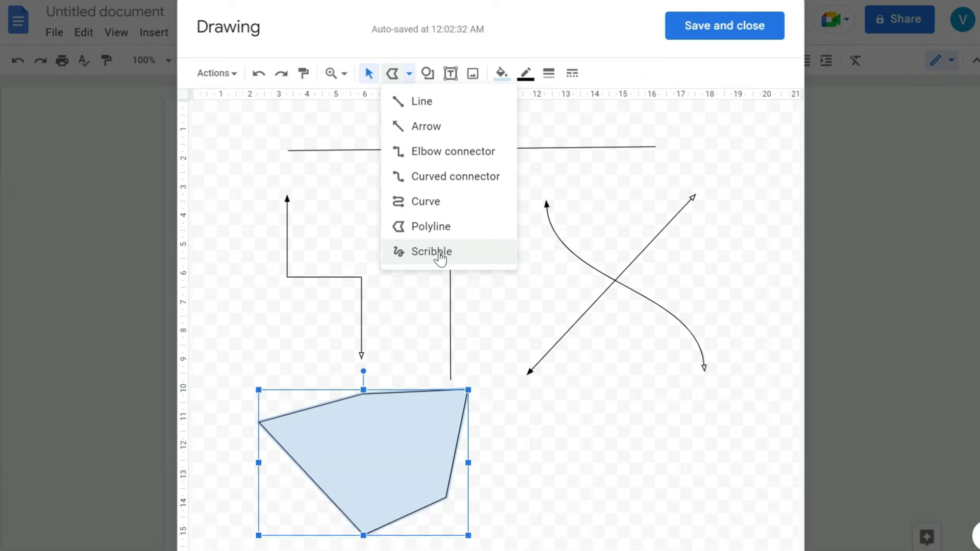
Scribble a short wavy stroke at top right and a looping signature at lower right
left_click(439, 256)
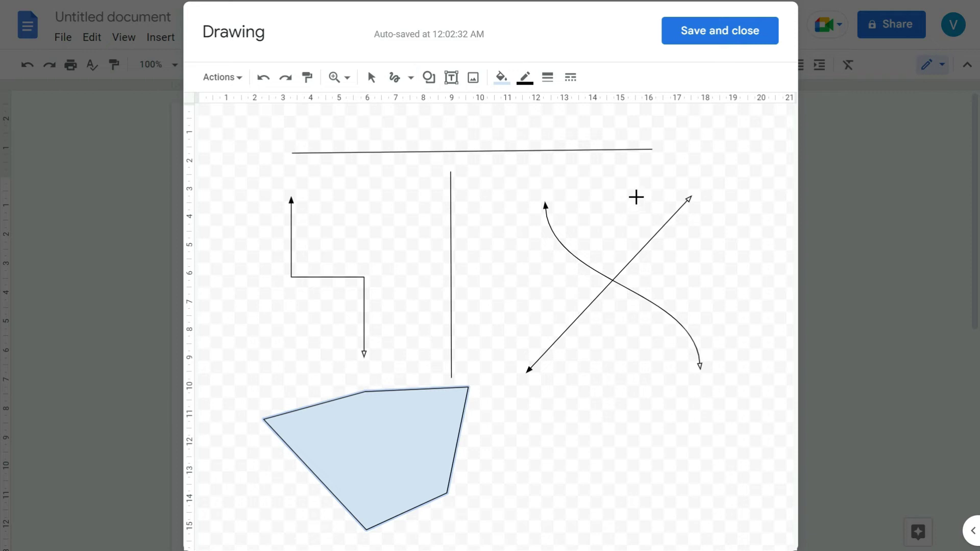
mouse_move(699, 150)
left_mouse_down()
mouse_move(663, 175)
mouse_move(618, 172)
left_mouse_up()
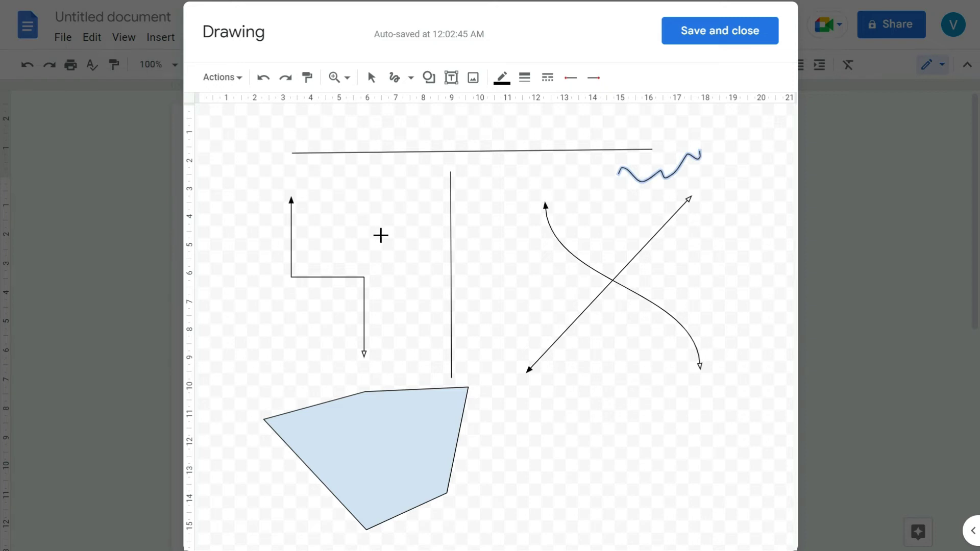
left_click(410, 74)
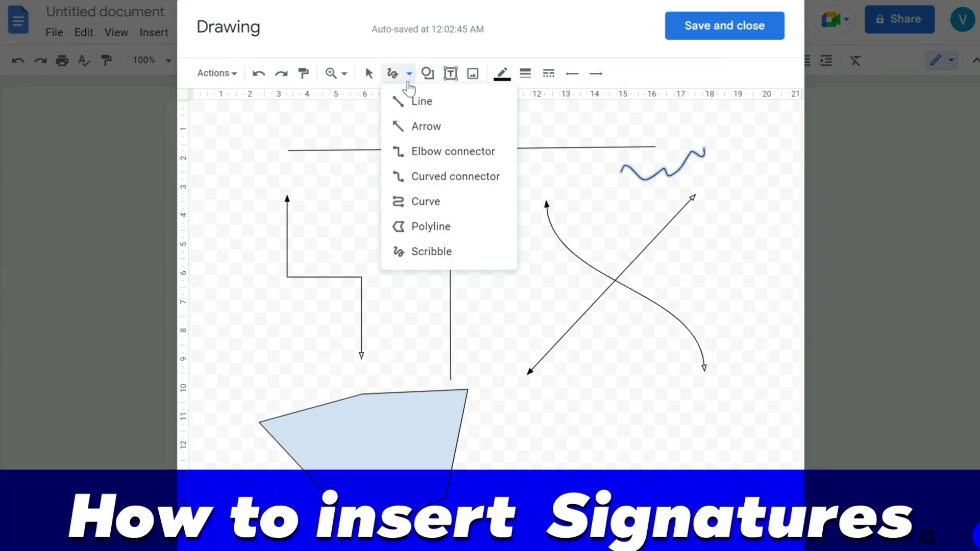
left_click(415, 253)
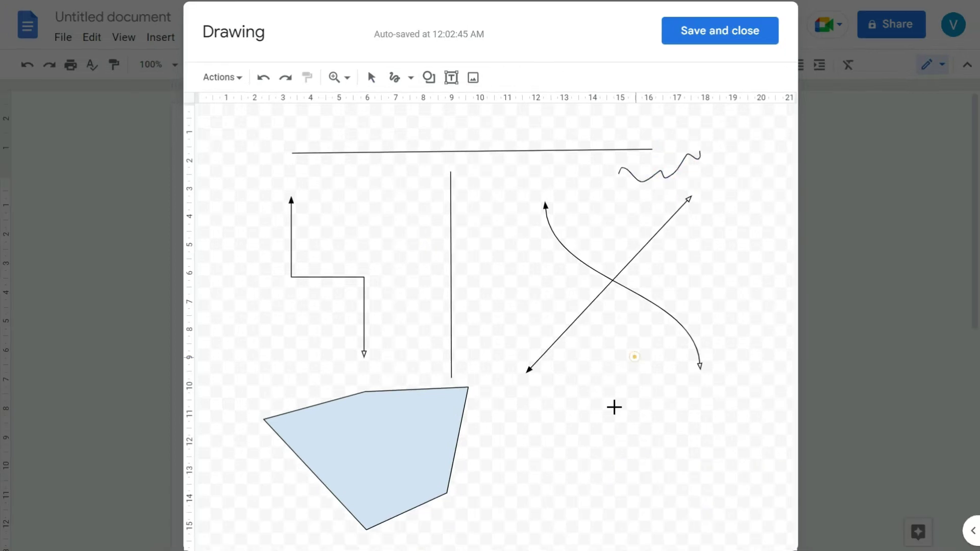
mouse_move(636, 360)
left_mouse_down()
mouse_move(571, 467)
mouse_move(635, 473)
mouse_move(642, 438)
mouse_move(740, 430)
left_mouse_up()
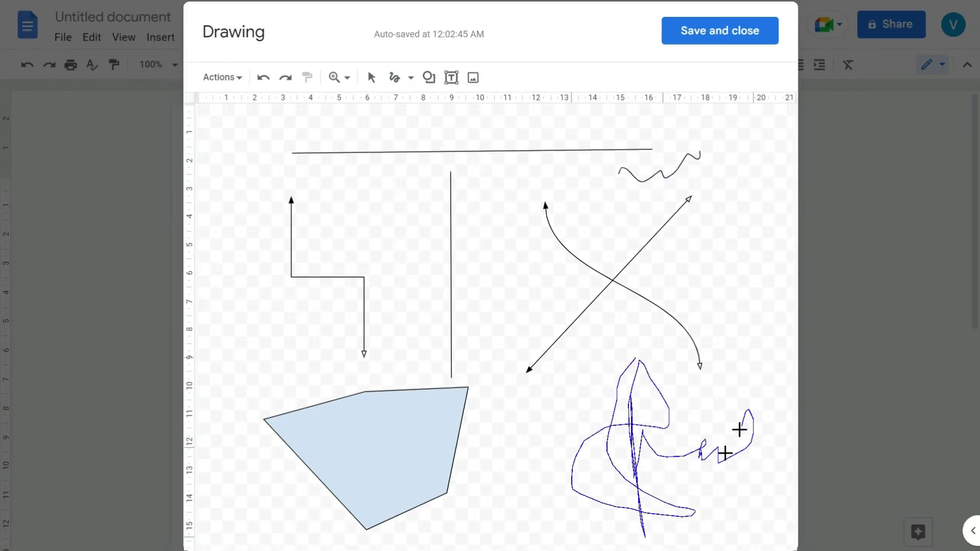
mouse_move(609, 420)
left_mouse_down()
mouse_move(658, 455)
mouse_move(650, 445)
mouse_move(717, 430)
left_mouse_up()
left_click(411, 78)
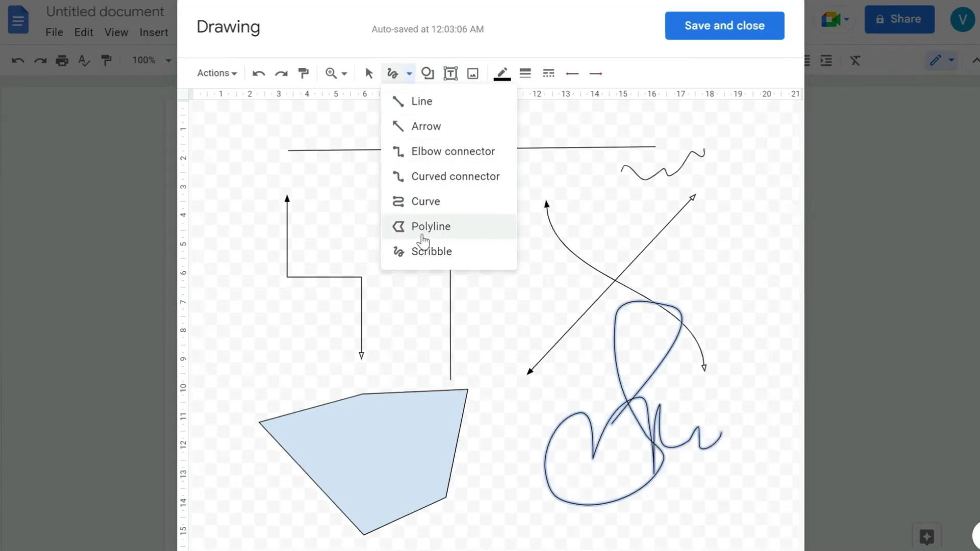
left_click(398, 100)
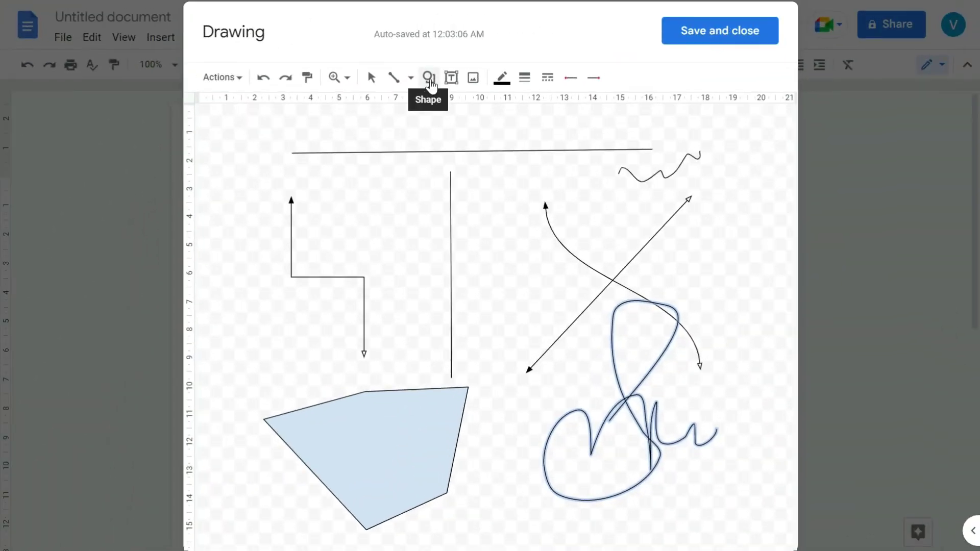
Draw a light-blue right-pointing block arrow beside the elbow connector near the upper left
left_click(430, 83)
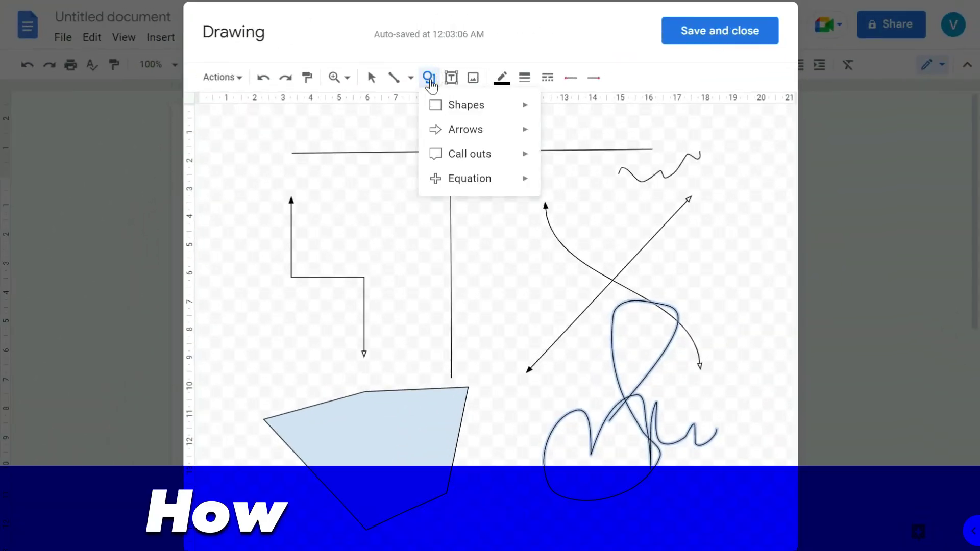
mouse_move(452, 110)
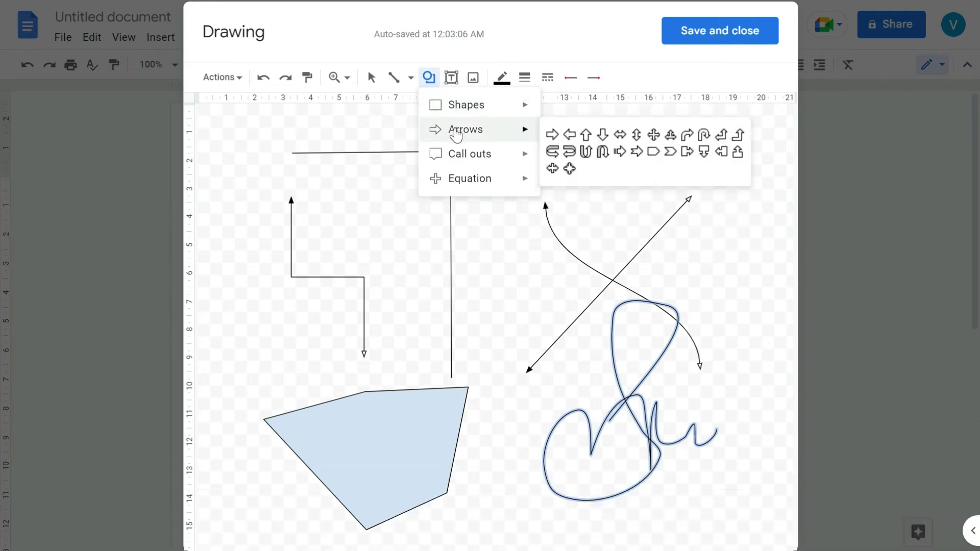
mouse_move(465, 156)
mouse_move(471, 184)
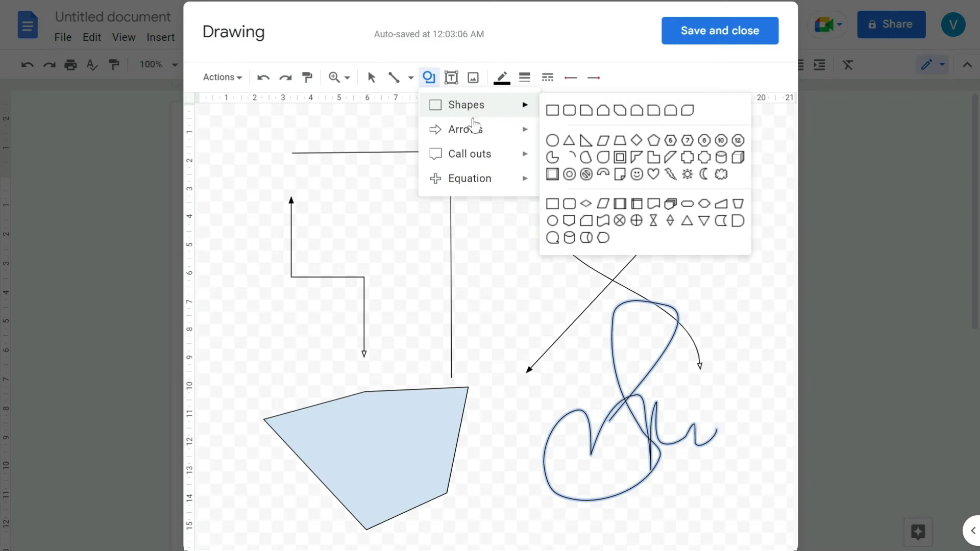
mouse_move(478, 141)
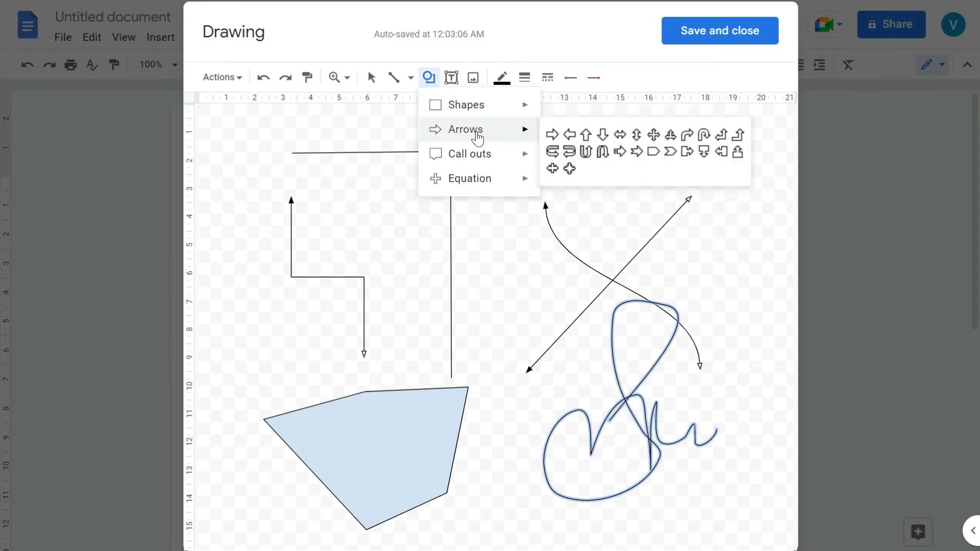
left_click(560, 137)
left_click_drag(328, 197, 401, 252)
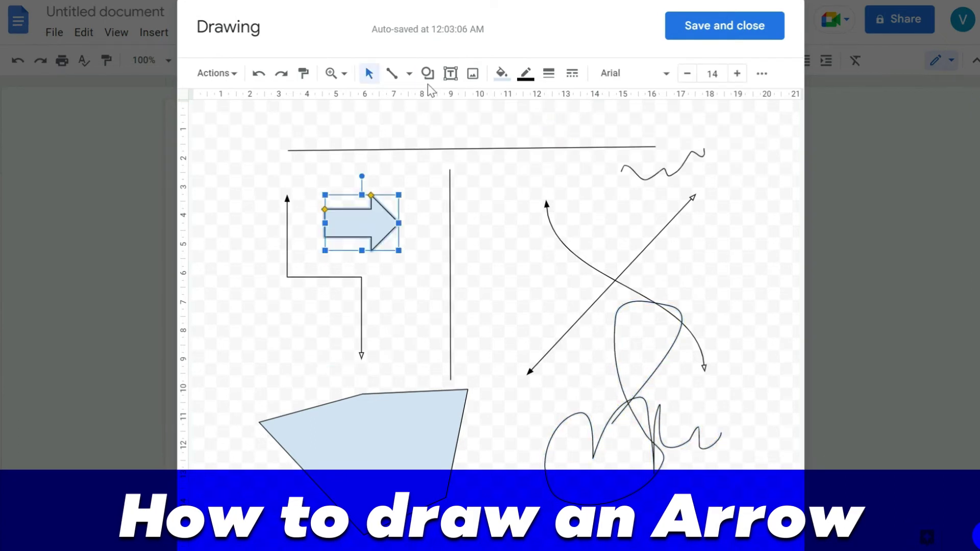
left_click(427, 74)
left_click(441, 98)
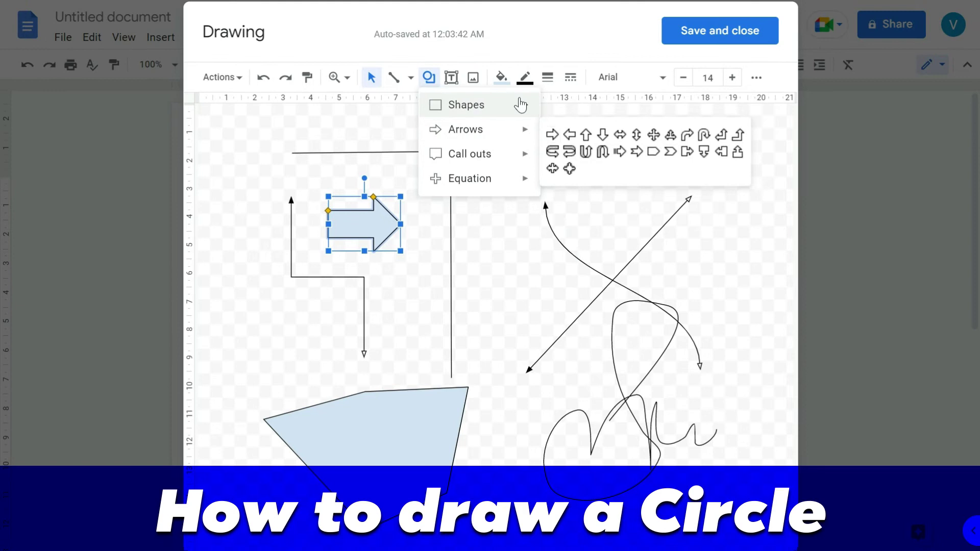
Draw a circle in the middle, a triangle on the right, and a six-point star top-left
left_click(552, 140)
left_click_drag(485, 251, 593, 356)
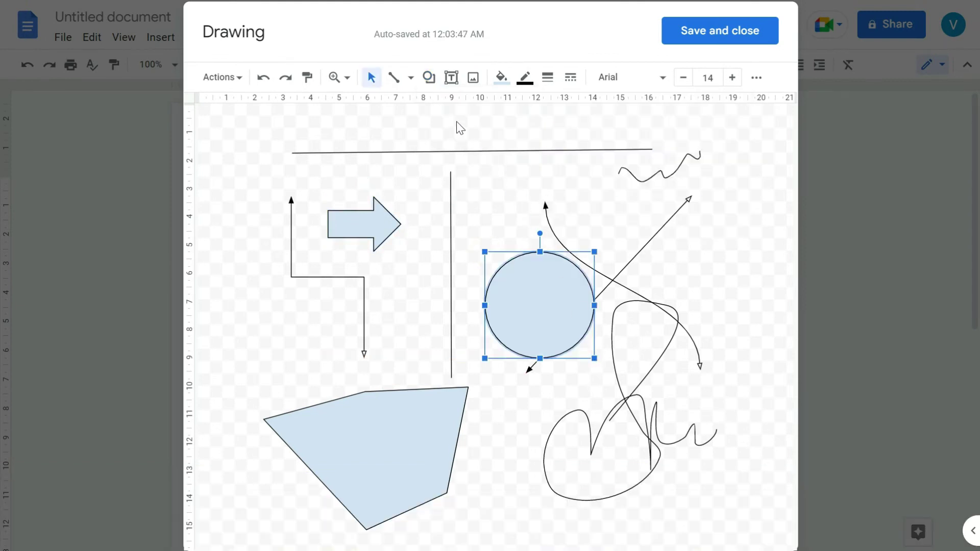
left_click(429, 78)
mouse_move(498, 117)
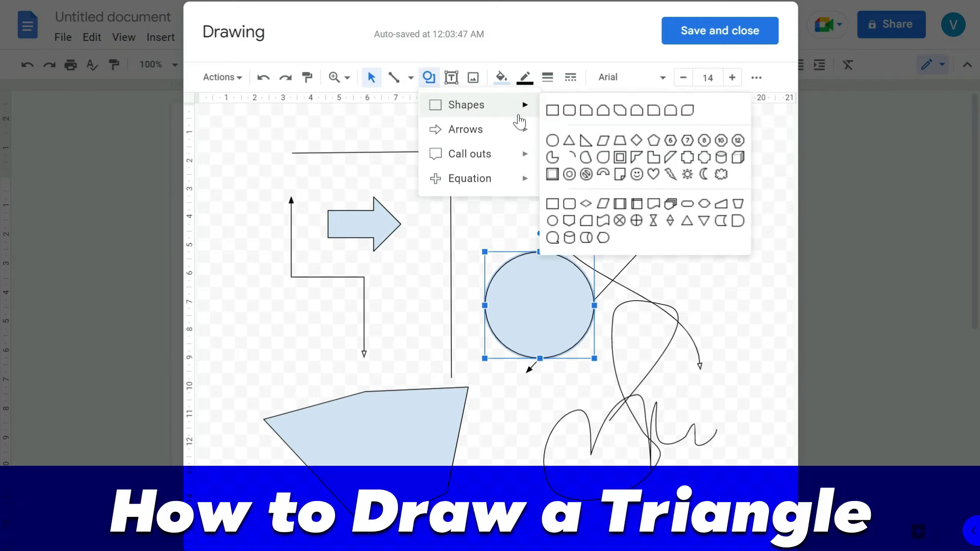
left_click(571, 138)
left_click_drag(698, 233, 776, 313)
left_click(428, 76)
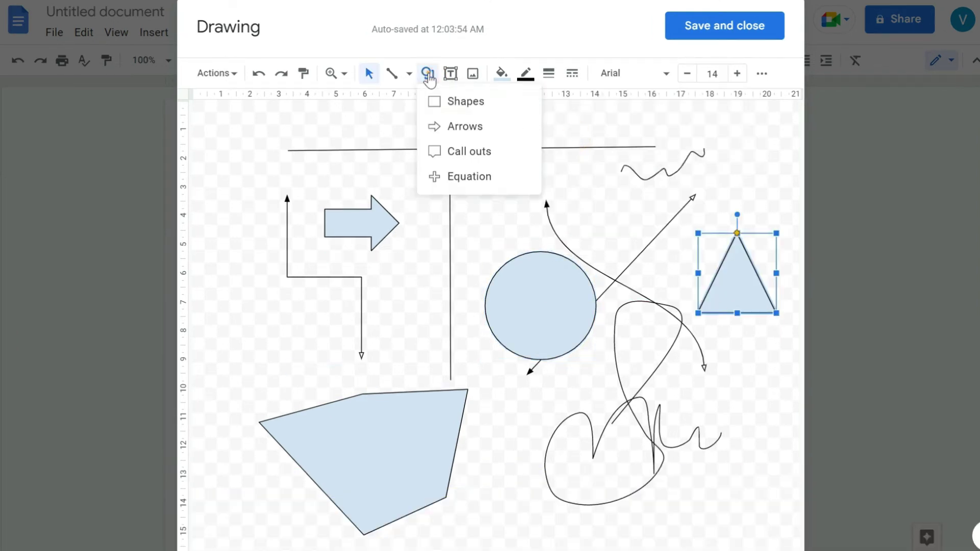
mouse_move(546, 166)
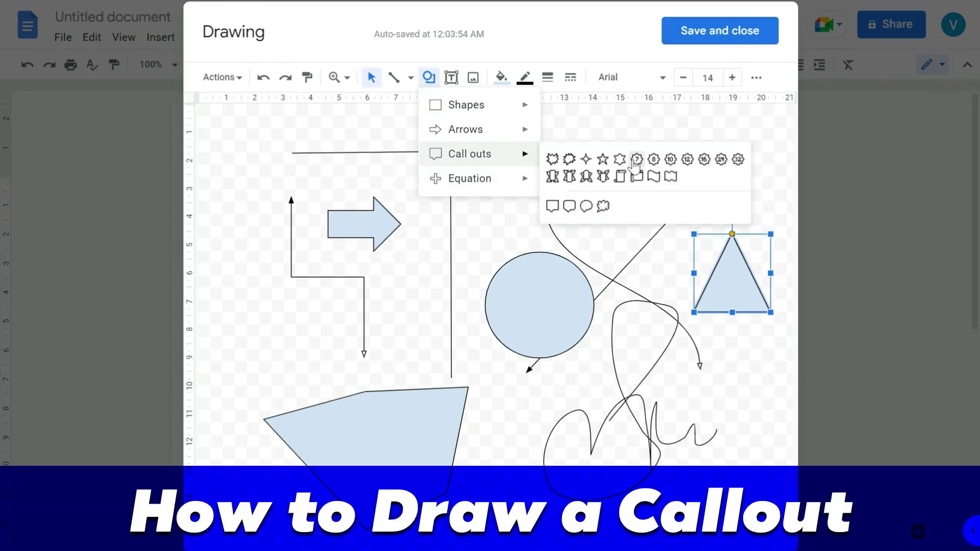
left_click(637, 163)
left_click_drag(225, 145, 297, 218)
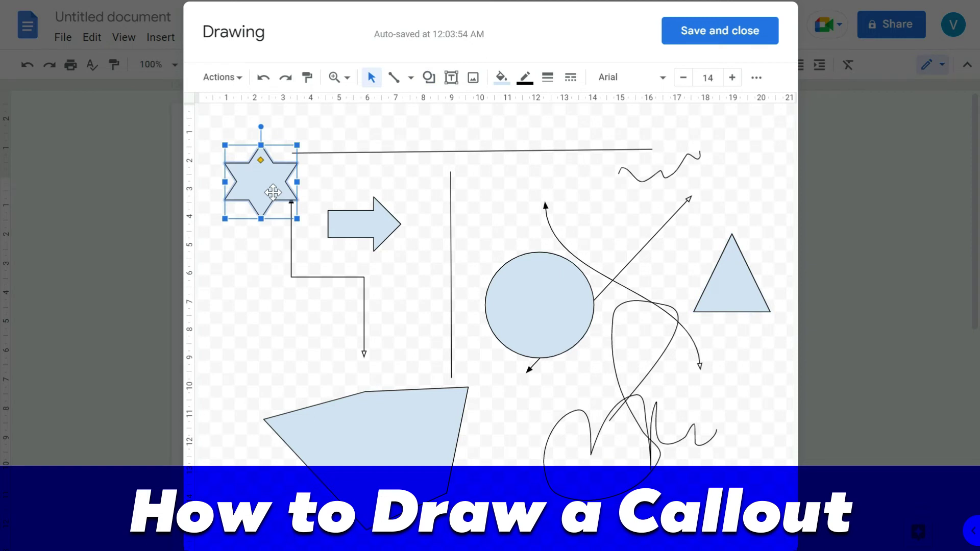
Fill the star blue and add a text box reading 'gskjskljsal;'
left_click(500, 77)
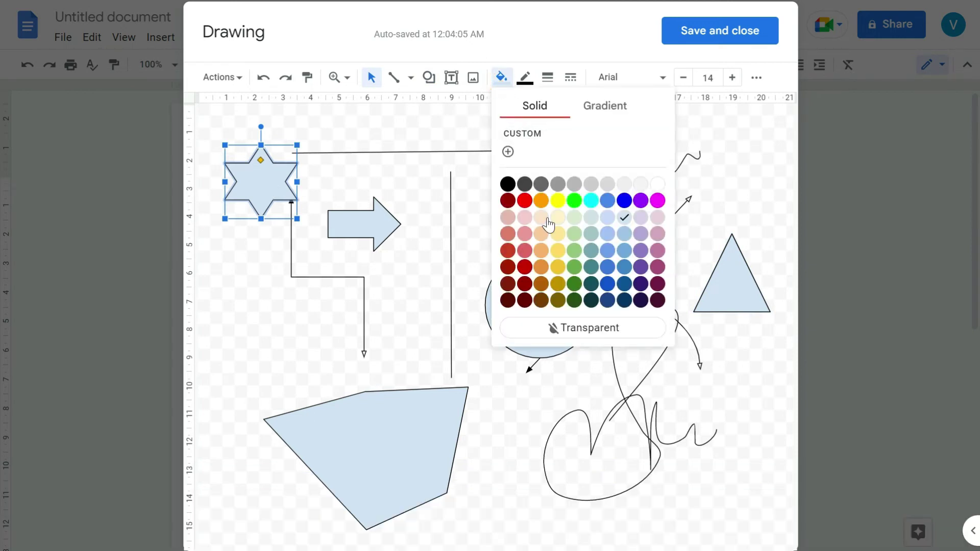
left_click(624, 200)
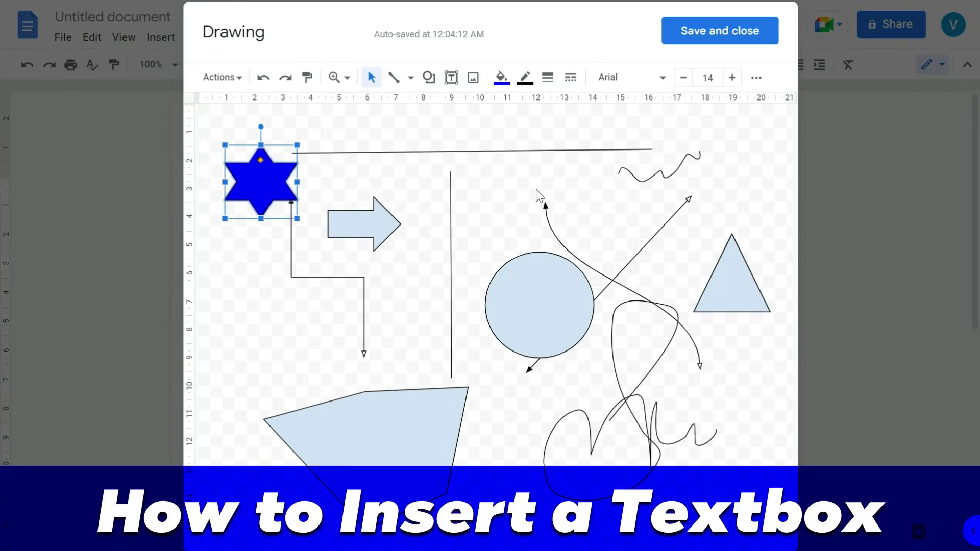
left_click(451, 77)
left_click_drag(473, 171, 597, 202)
type("gskjskljsal;")
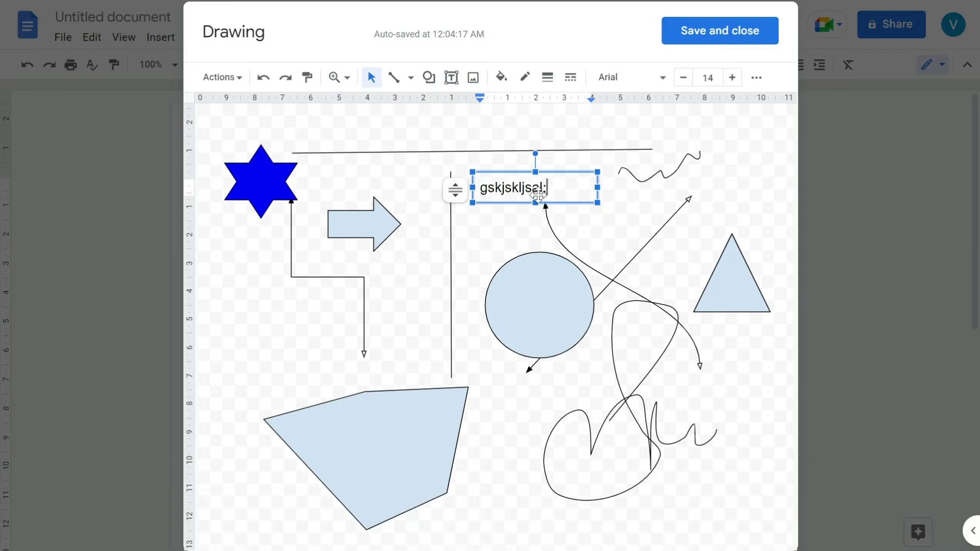
left_click(536, 172)
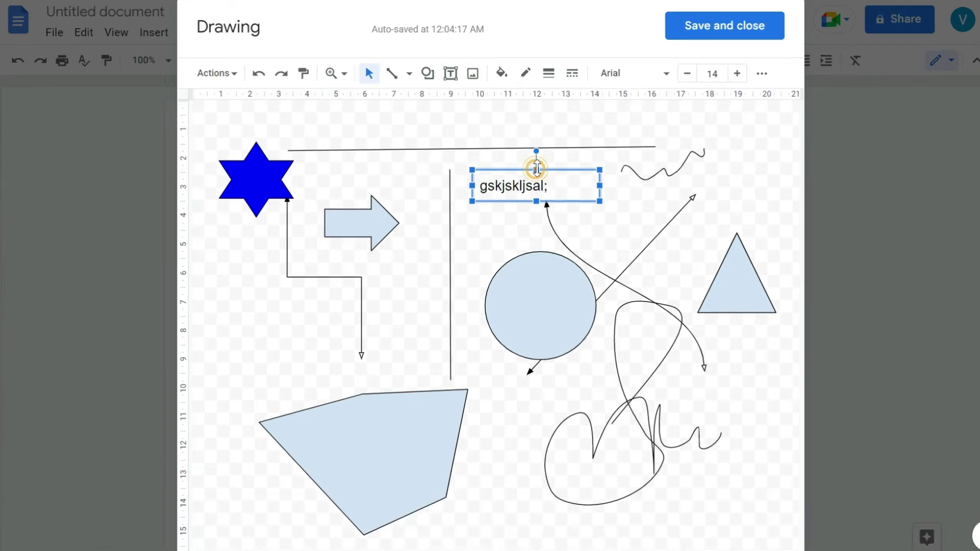
Set the text box font to Courgette at size 19
left_click(737, 73)
left_click(738, 73)
left_click(738, 74)
left_click(738, 73)
left_click(739, 75)
left_click(667, 73)
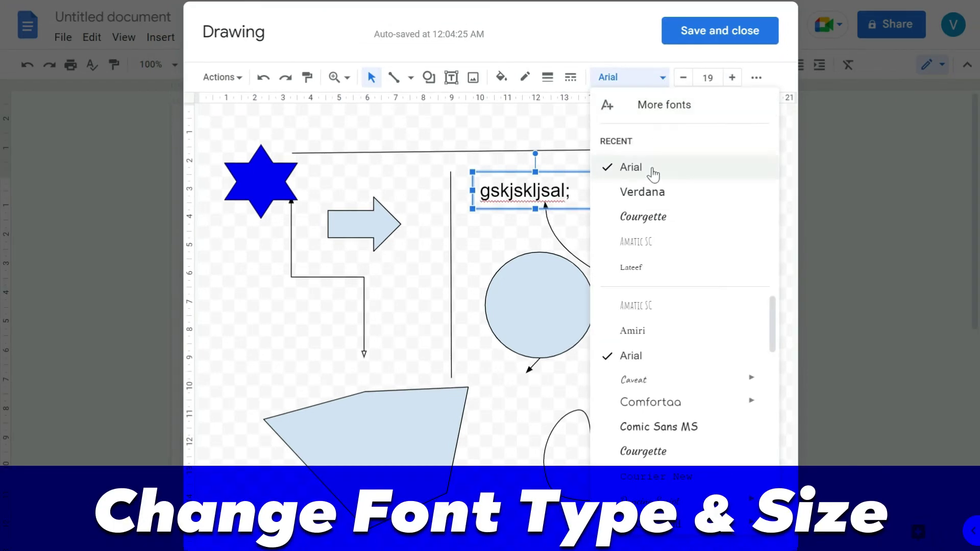
left_click(649, 216)
Fill the text box cyan and move it down beside the circle
left_click(507, 80)
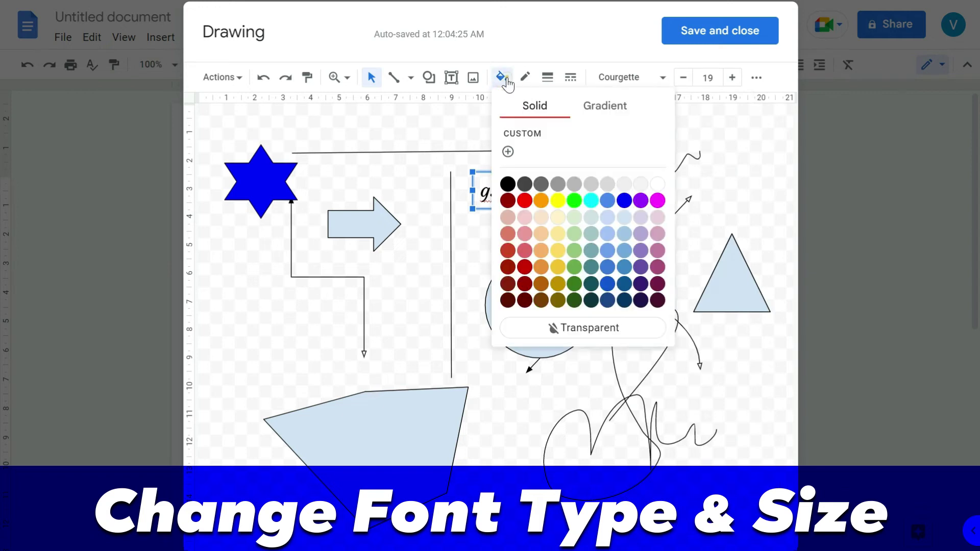
left_click(525, 200)
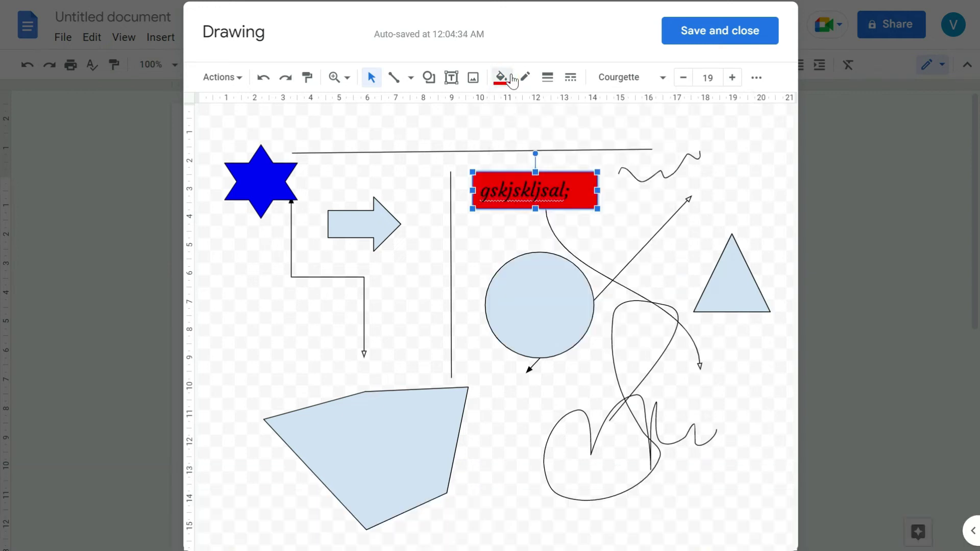
left_click(512, 79)
left_click(595, 200)
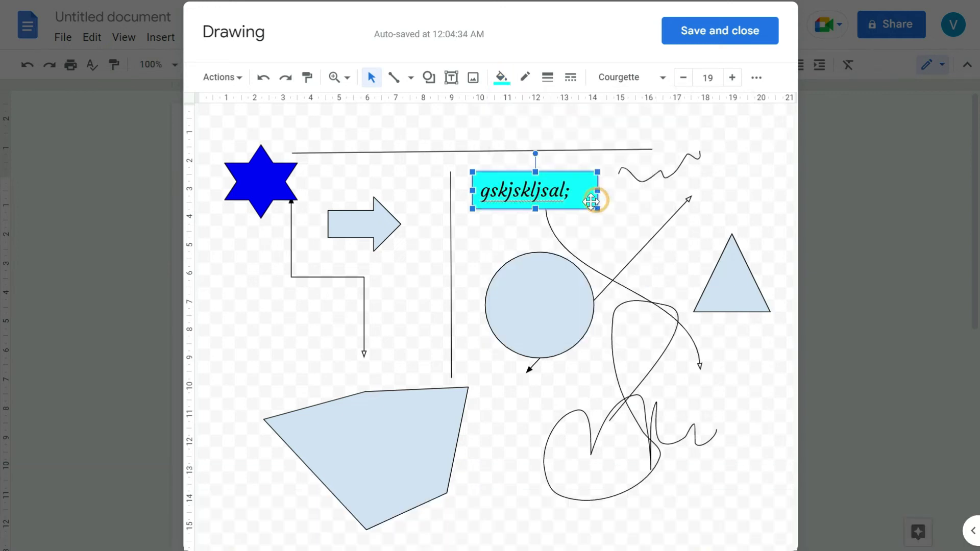
left_click_drag(507, 203, 414, 295)
left_click(525, 73)
left_click(781, 94)
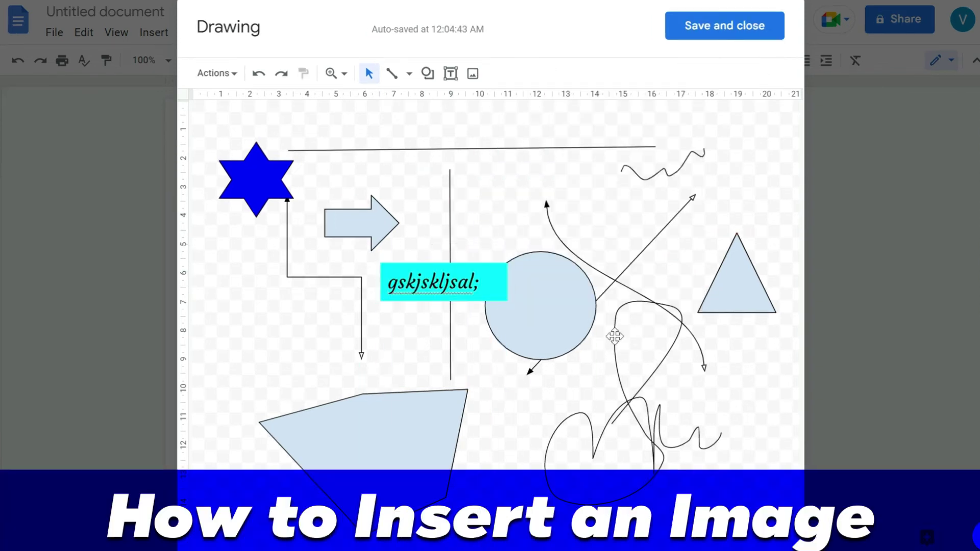
Browse the image sources: by web address, your albums and Google Drive
left_click(474, 79)
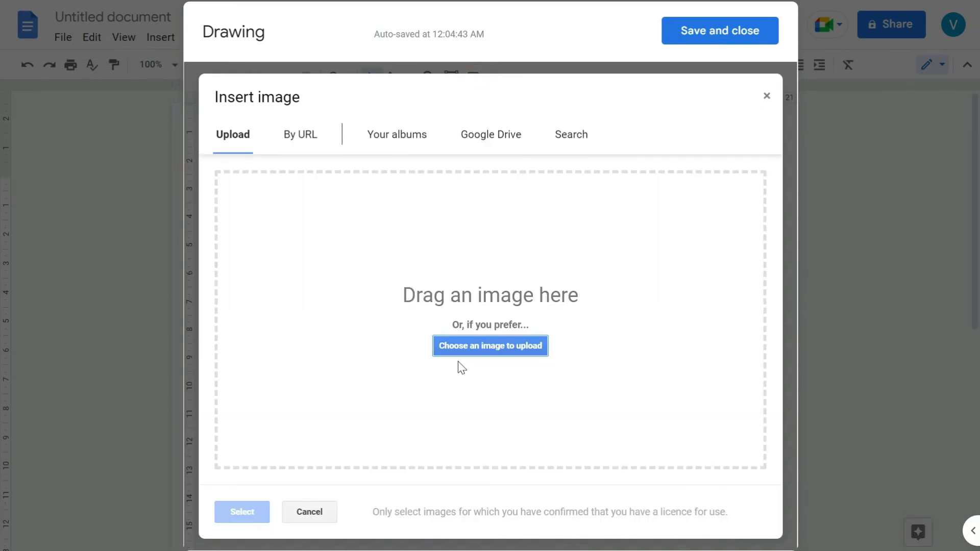
left_click(307, 143)
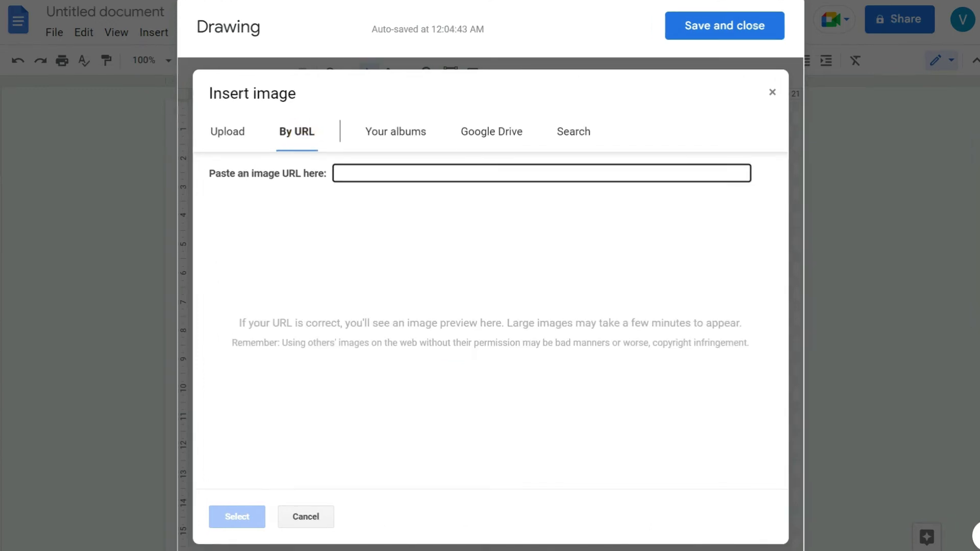
left_click(396, 132)
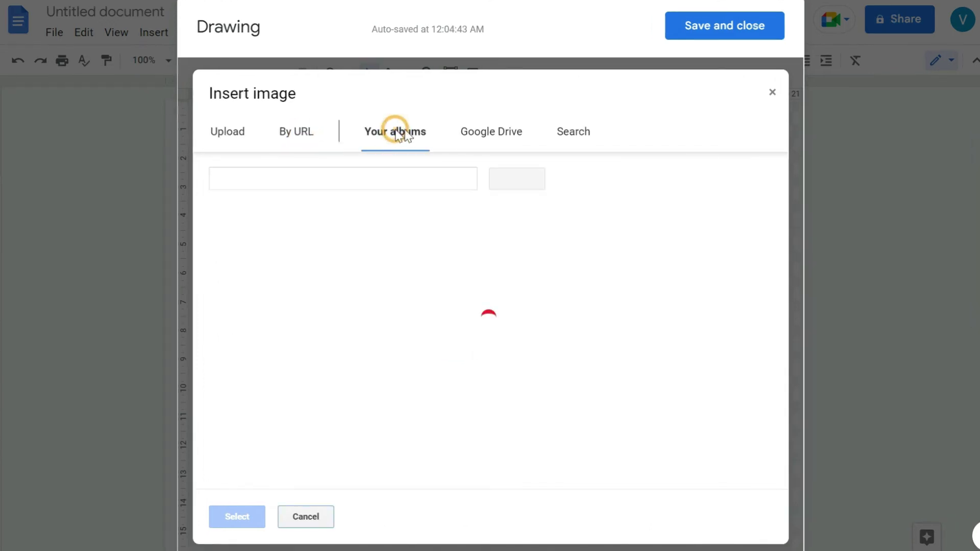
left_click(488, 133)
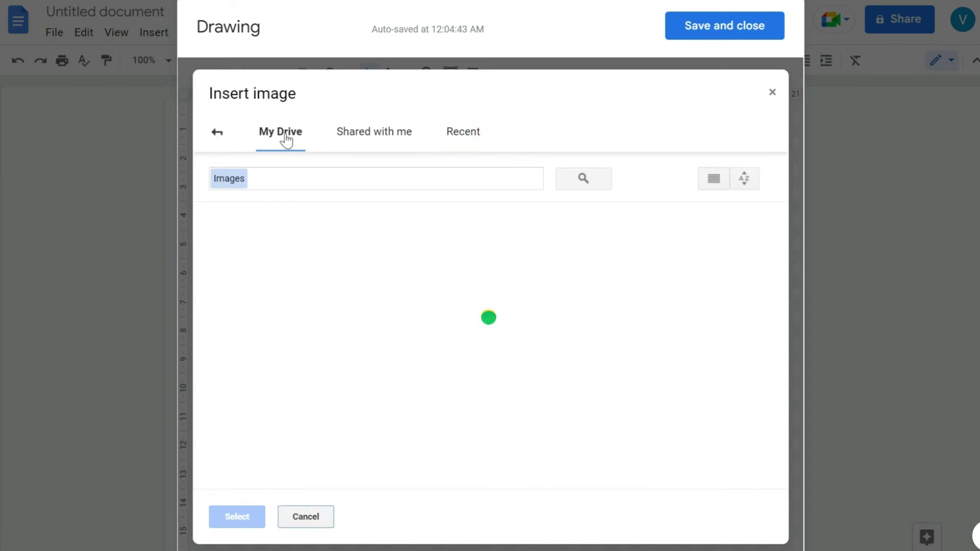
left_click(217, 132)
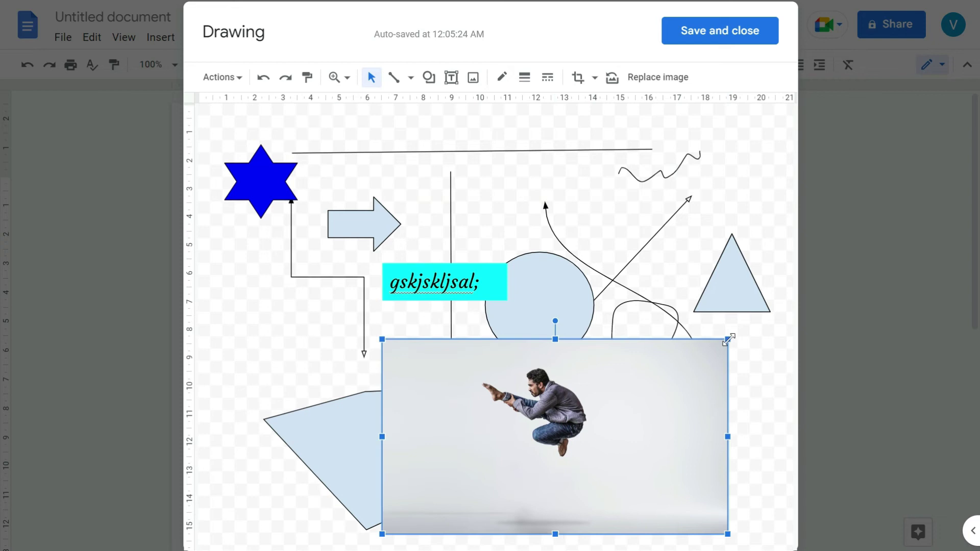
Shrink the jumping-man photo and move it to the top centre, above the circle
left_click_drag(729, 340, 571, 428)
left_click_drag(492, 501, 532, 187)
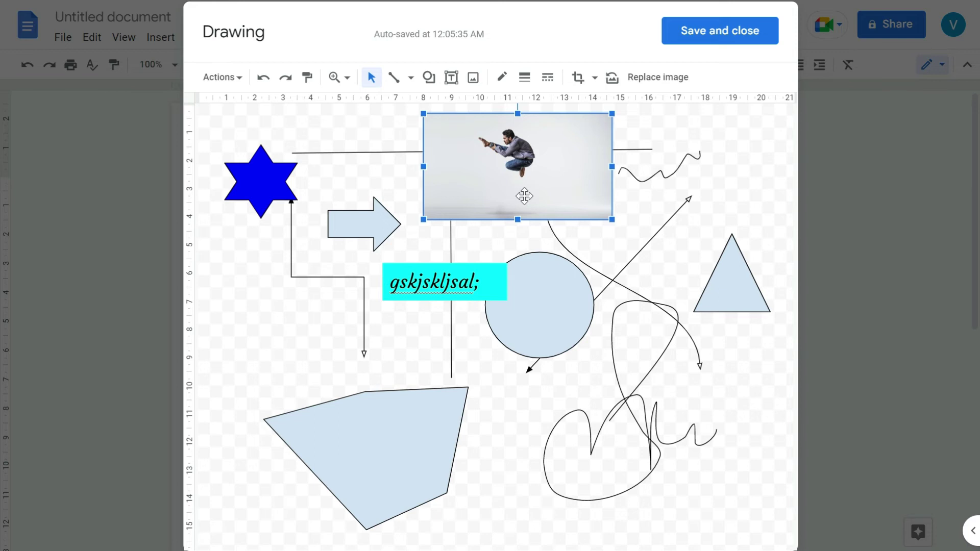
left_click(262, 306)
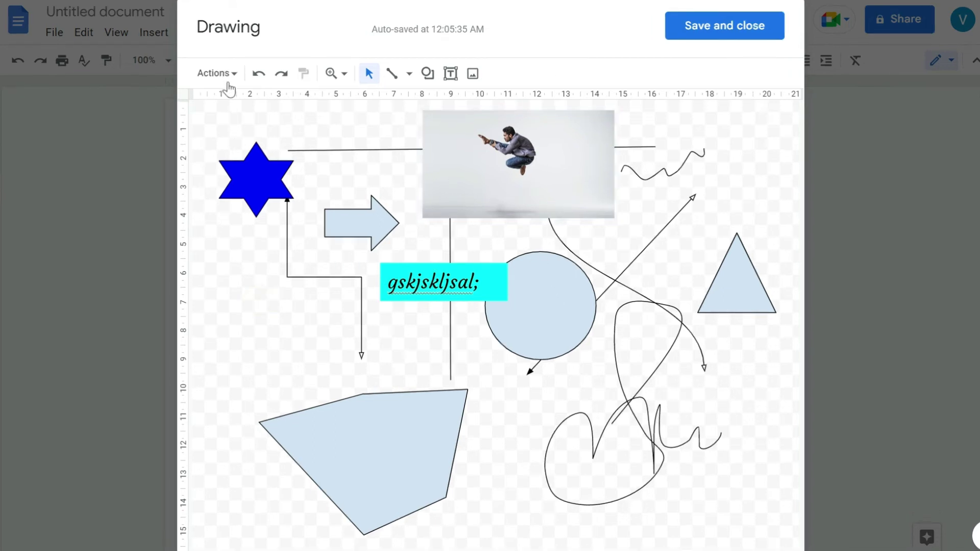
left_click(214, 73)
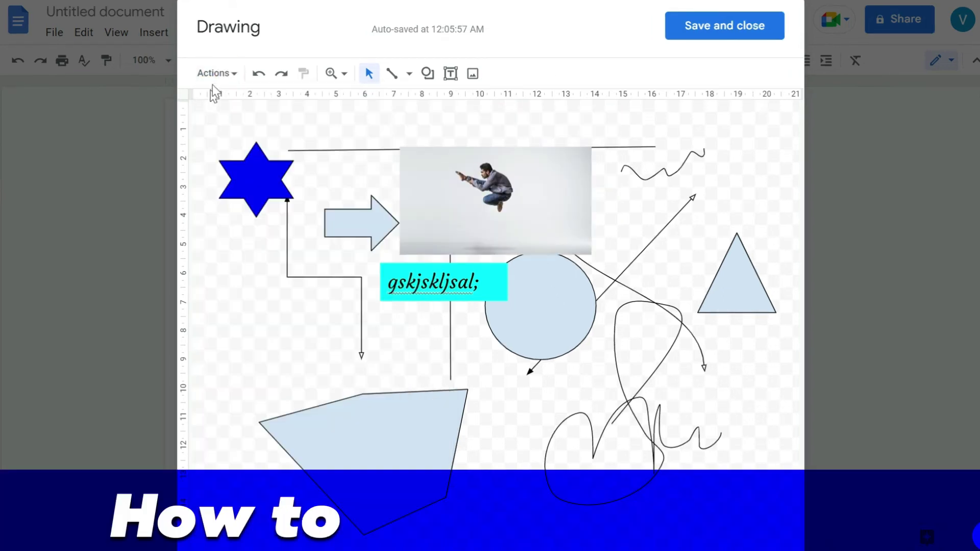
left_click(214, 73)
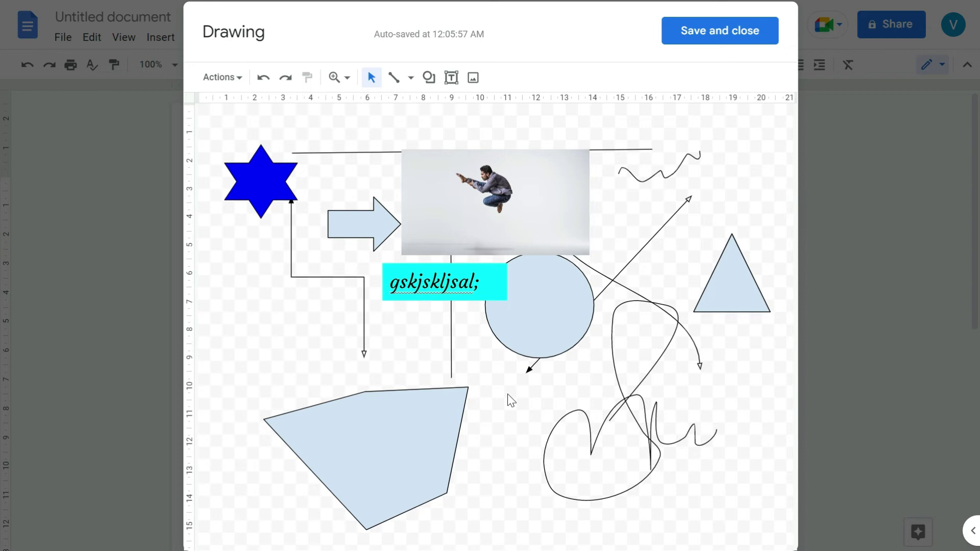
Save the drawing into the document and shrink it from its corner handle
left_click(711, 37)
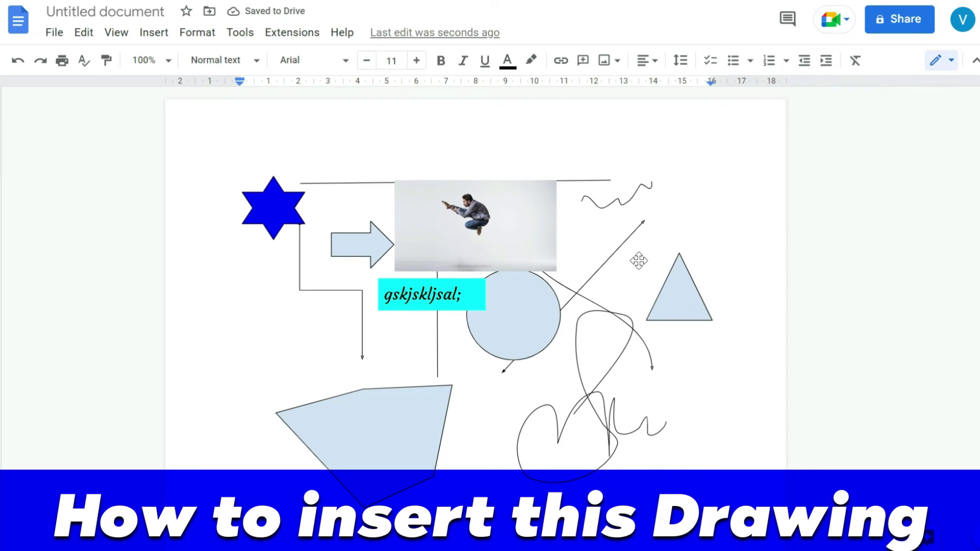
left_click(429, 248)
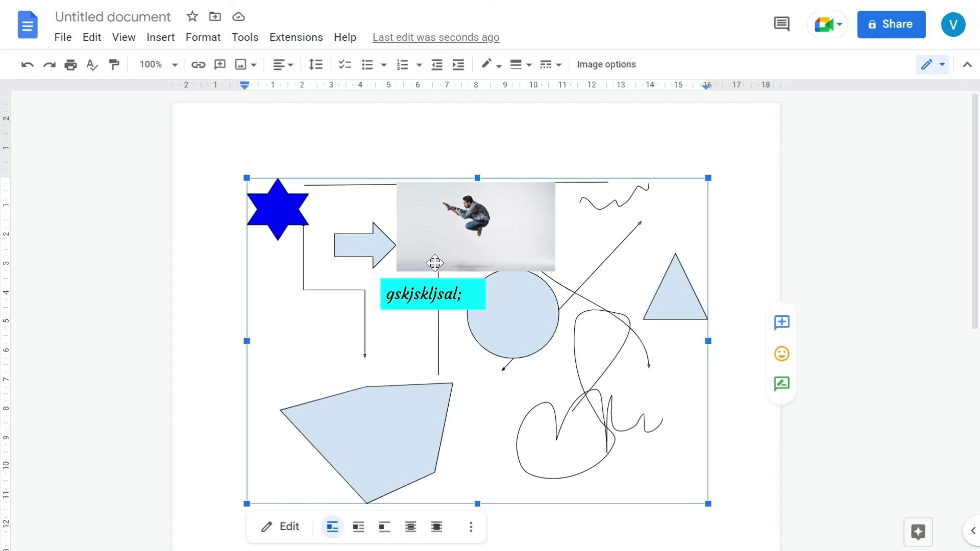
mouse_move(708, 504)
left_mouse_down()
mouse_move(577, 409)
mouse_move(727, 476)
left_mouse_up()
mouse_move(729, 518)
left_mouse_down()
mouse_move(516, 345)
mouse_move(500, 357)
left_mouse_up()
Set the drawing to Wrap text and move it toward the right of the page
left_click(349, 300)
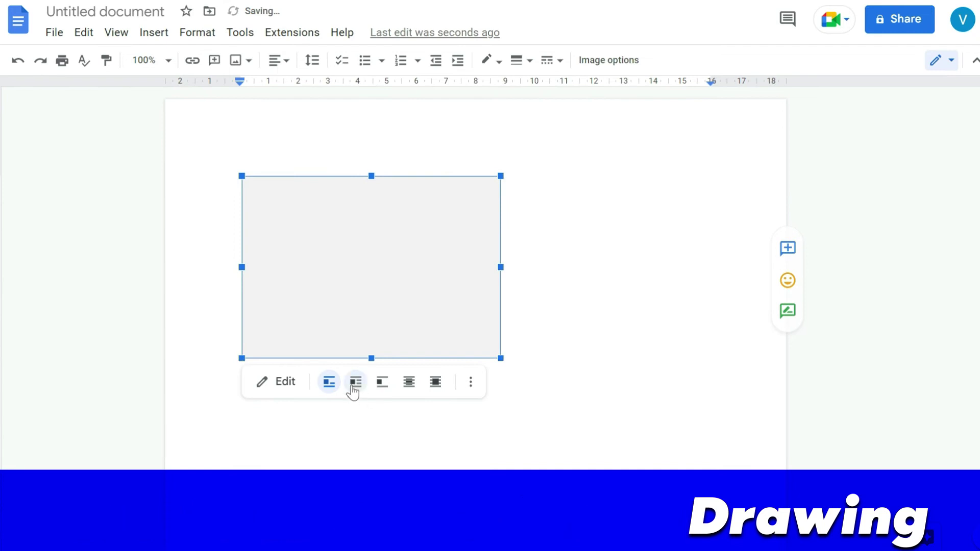
left_click(355, 384)
mouse_move(346, 322)
left_mouse_down()
mouse_move(628, 286)
mouse_move(623, 322)
left_mouse_up()
left_click(241, 139)
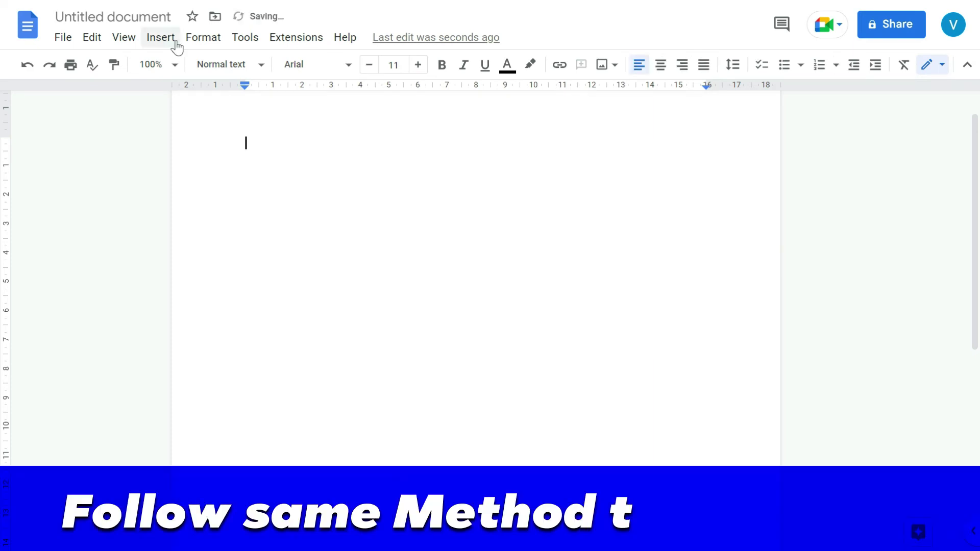
Start a new drawing and add a smiley face filled yellow
left_click(161, 38)
mouse_move(189, 122)
left_click(405, 123)
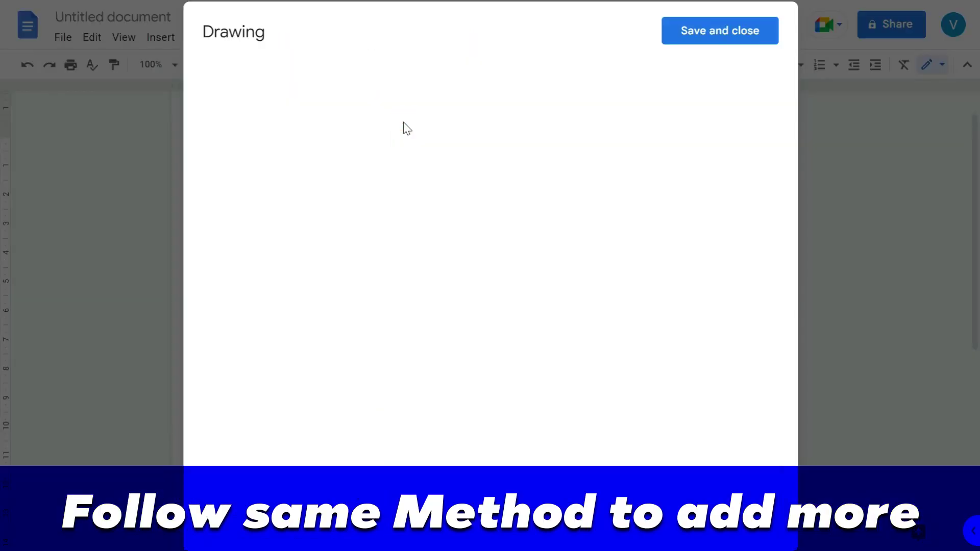
left_click(428, 77)
mouse_move(459, 103)
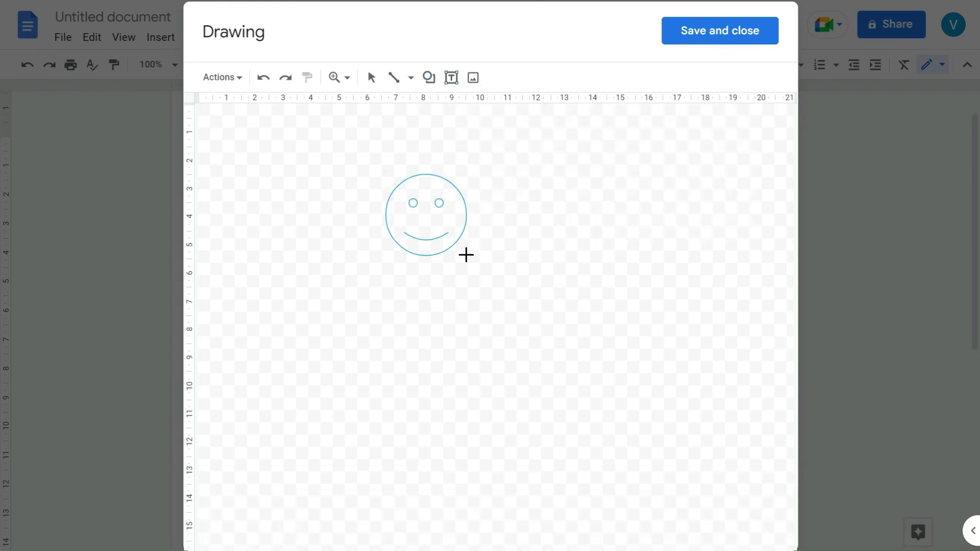
left_click(501, 76)
left_click(591, 201)
left_click(501, 77)
Add a light-blue cloud below and right of the smiley, then save the drawing
left_click(558, 200)
left_click(429, 77)
mouse_move(466, 104)
left_click(725, 175)
left_click_drag(500, 262, 633, 363)
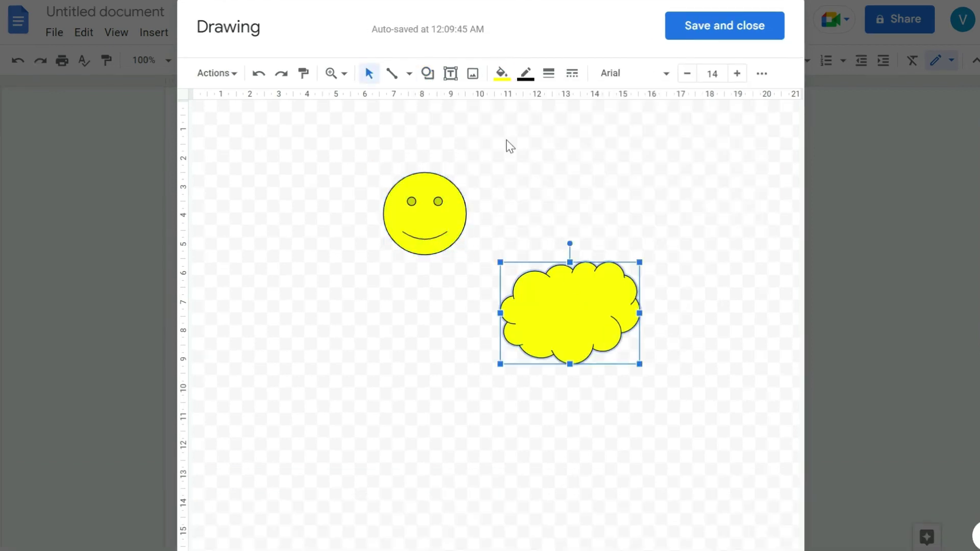
left_click(501, 73)
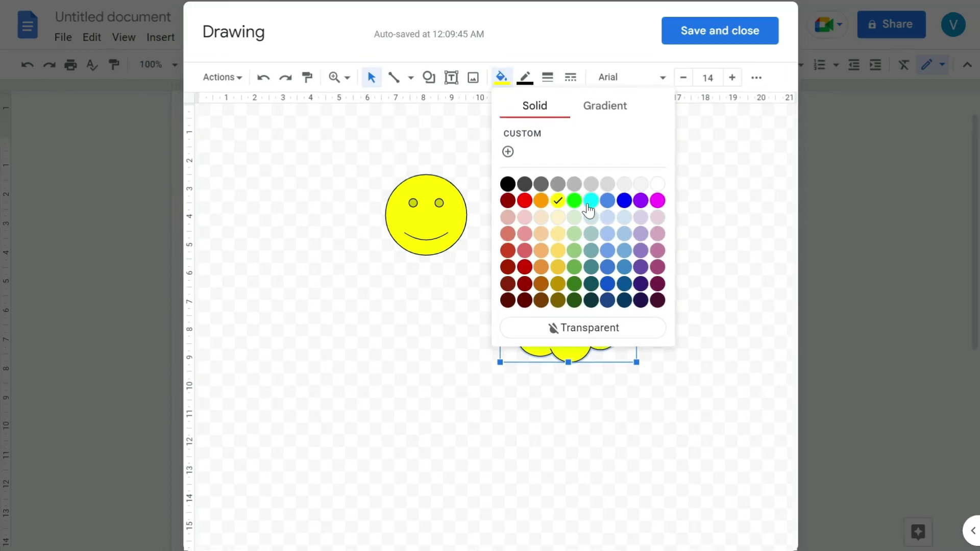
left_click(624, 234)
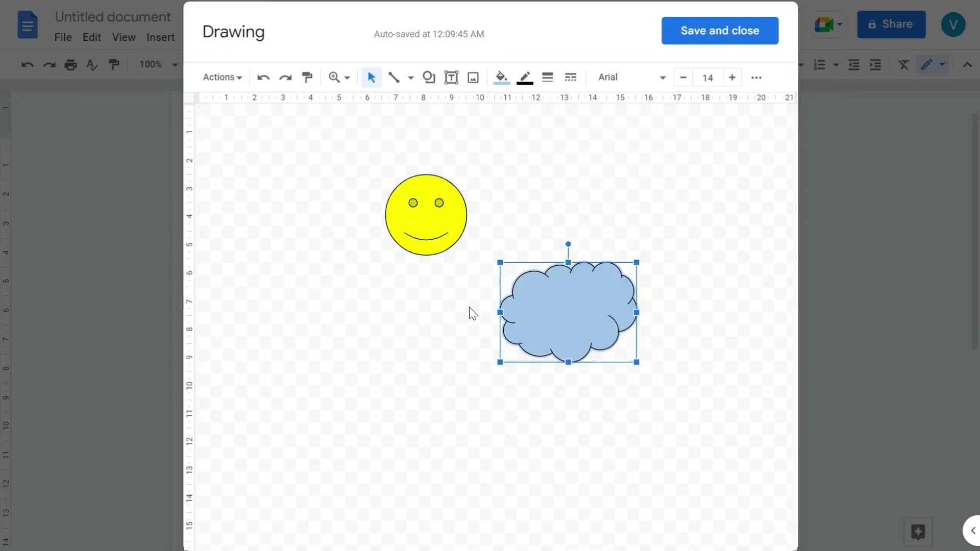
left_click(720, 31)
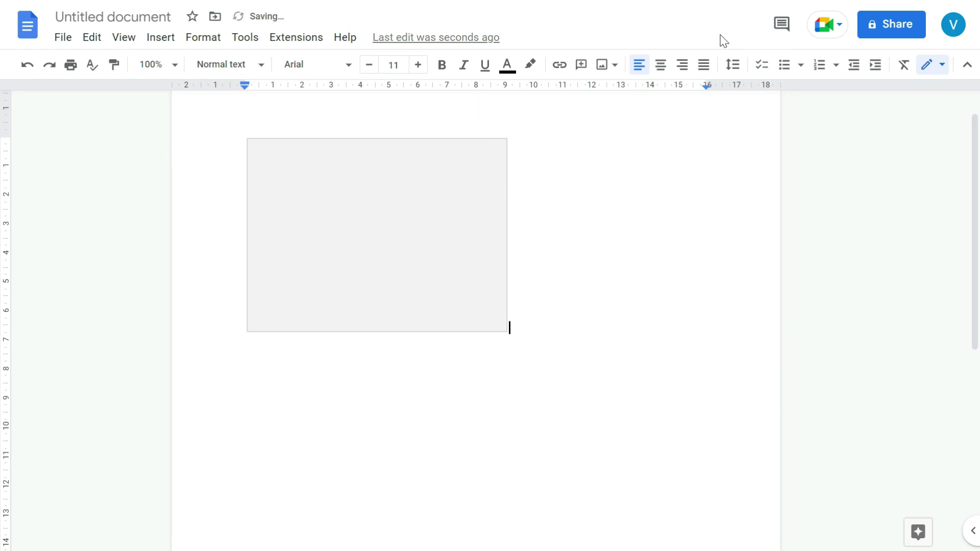
left_click(453, 283)
Enlarge the smiley-and-cloud drawing, set Wrap text, and drag it to the right side
left_click_drag(505, 331, 588, 393)
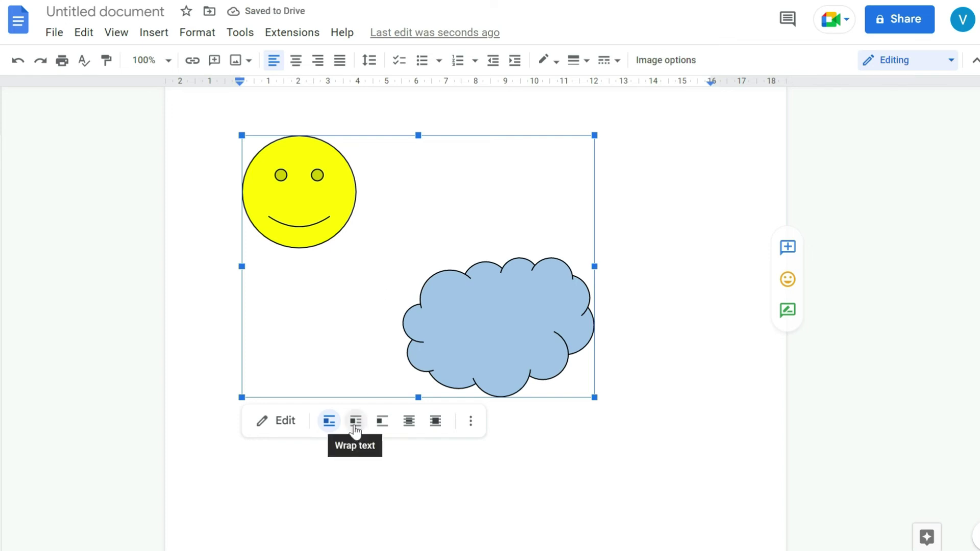
left_click(356, 424)
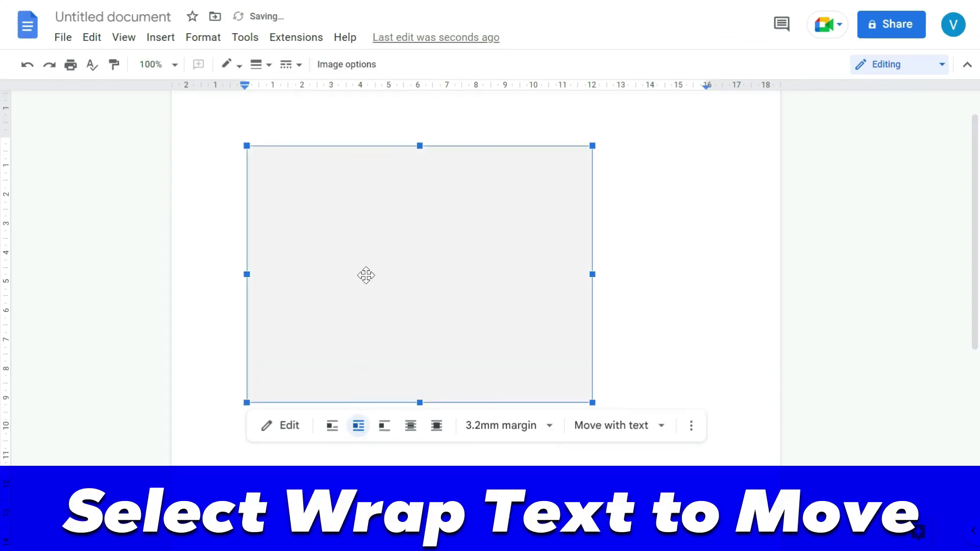
mouse_move(366, 275)
left_mouse_down()
mouse_move(578, 276)
mouse_move(538, 276)
left_mouse_up()
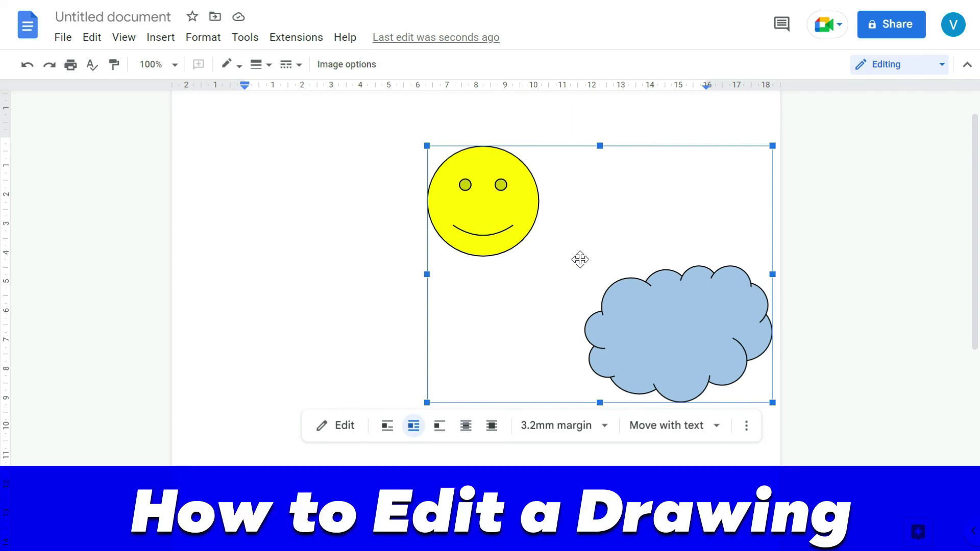
Edit the drawing so the cloud sits level beside the smiley, then save it
left_click(351, 429)
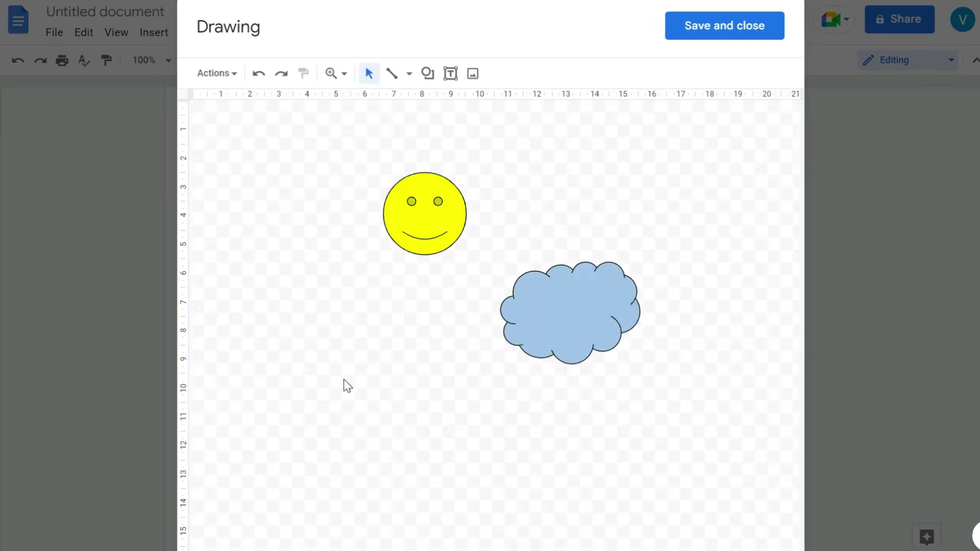
left_click(442, 223)
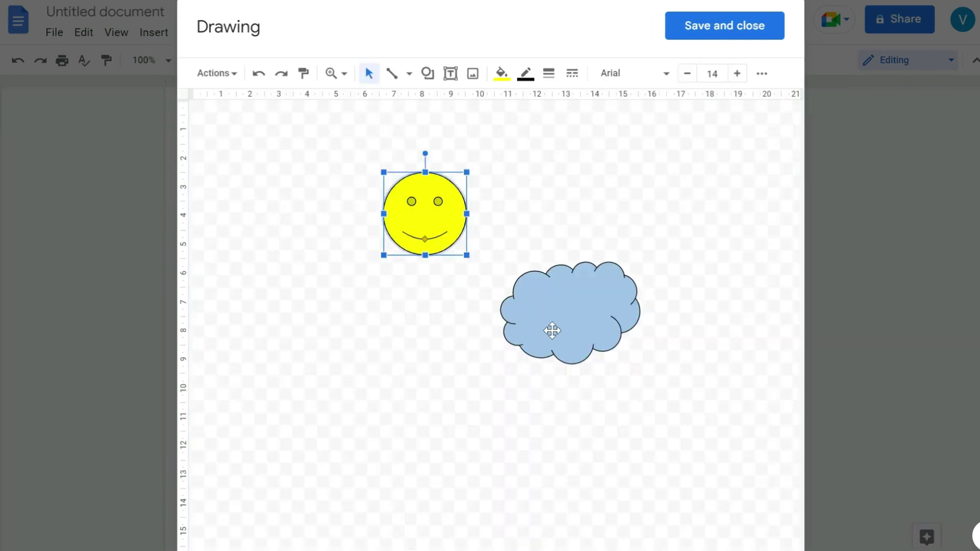
left_click(554, 331)
left_click_drag(549, 274, 573, 238)
left_click_drag(456, 226, 430, 225)
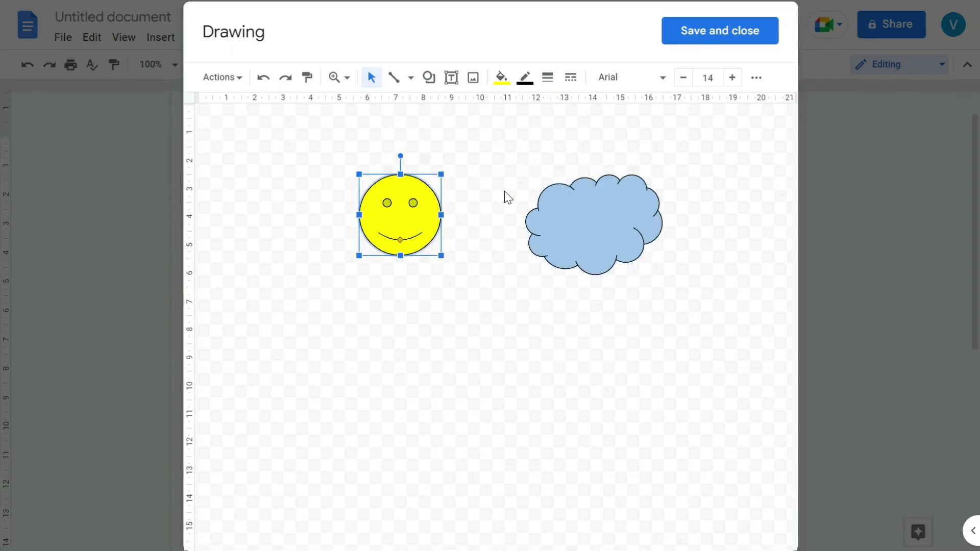
left_click(697, 39)
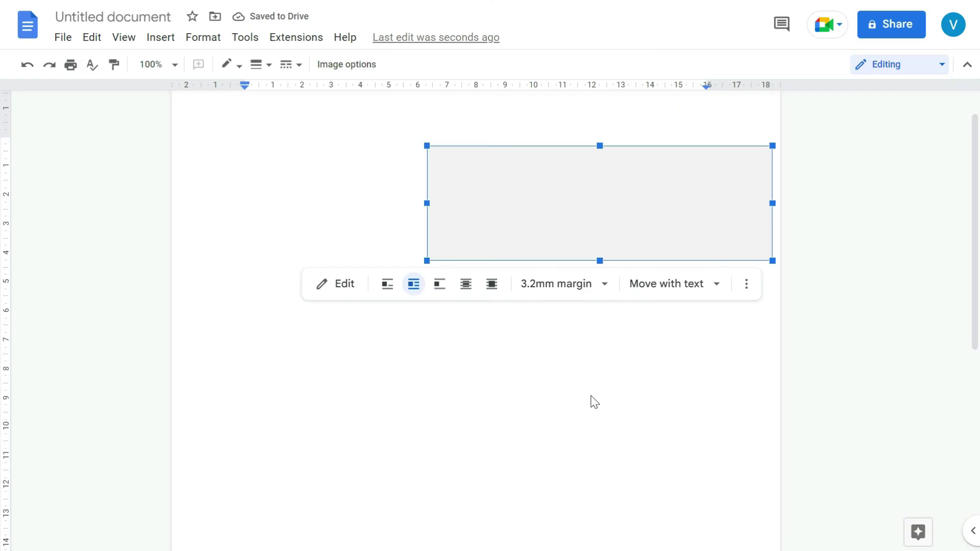
Shrink the smiley-and-cloud drawing on the page from its top-left corner
left_click(594, 401)
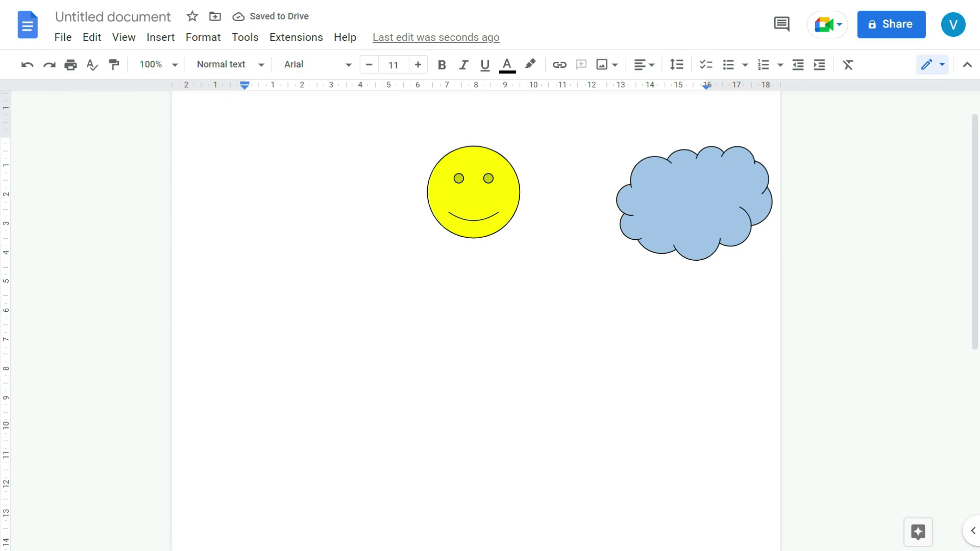
left_click(466, 202)
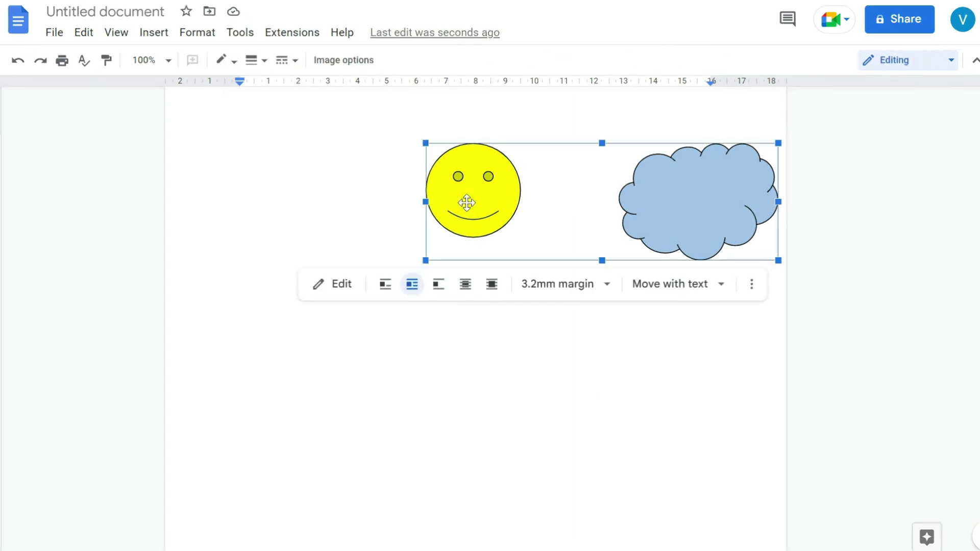
left_click_drag(426, 143, 491, 165)
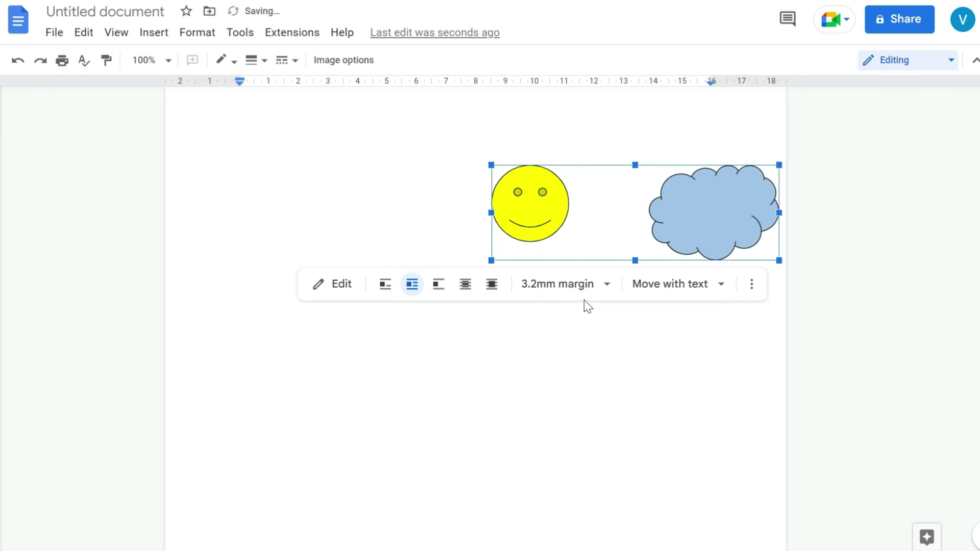
left_click(585, 301)
left_click(154, 32)
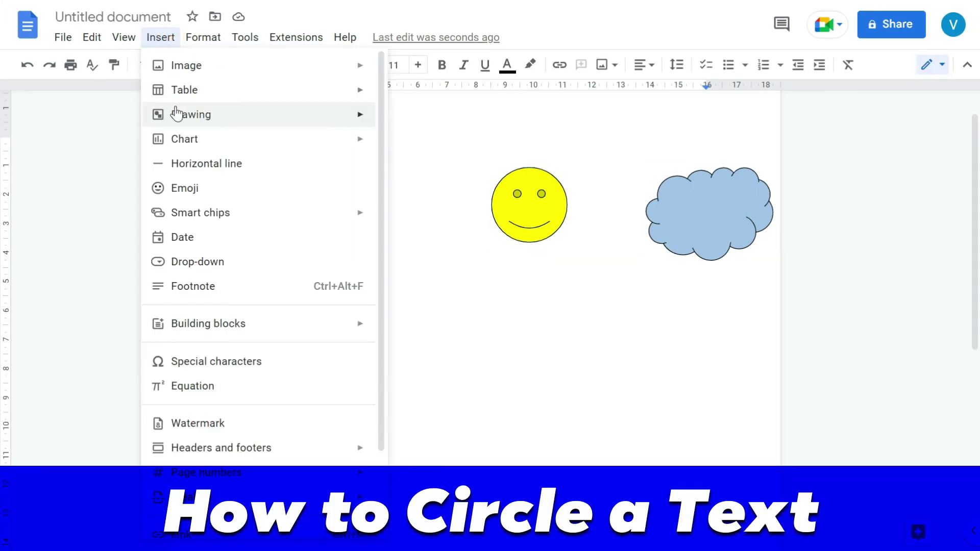
Start a new drawing and place a 'Circle a Text' text box on the canvas
mouse_move(241, 125)
left_click(406, 119)
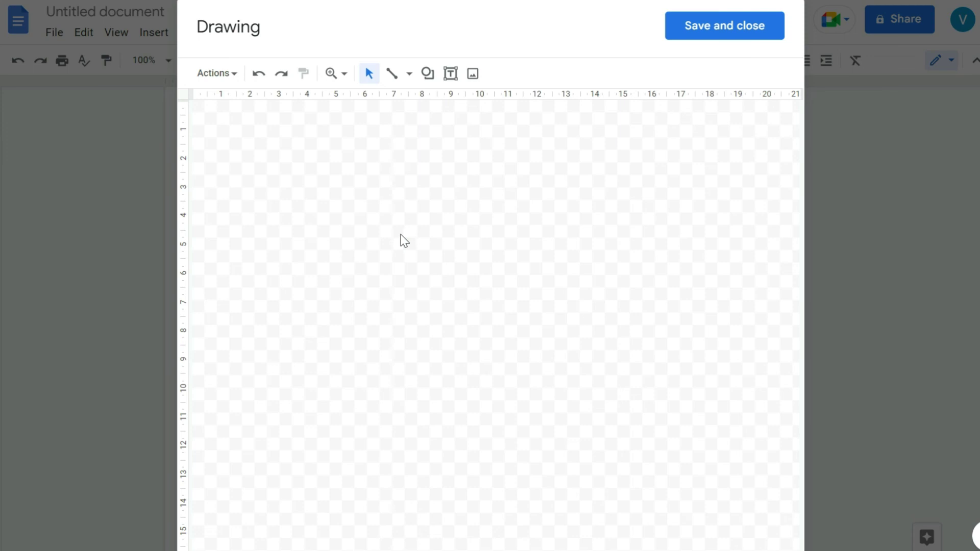
left_click(449, 76)
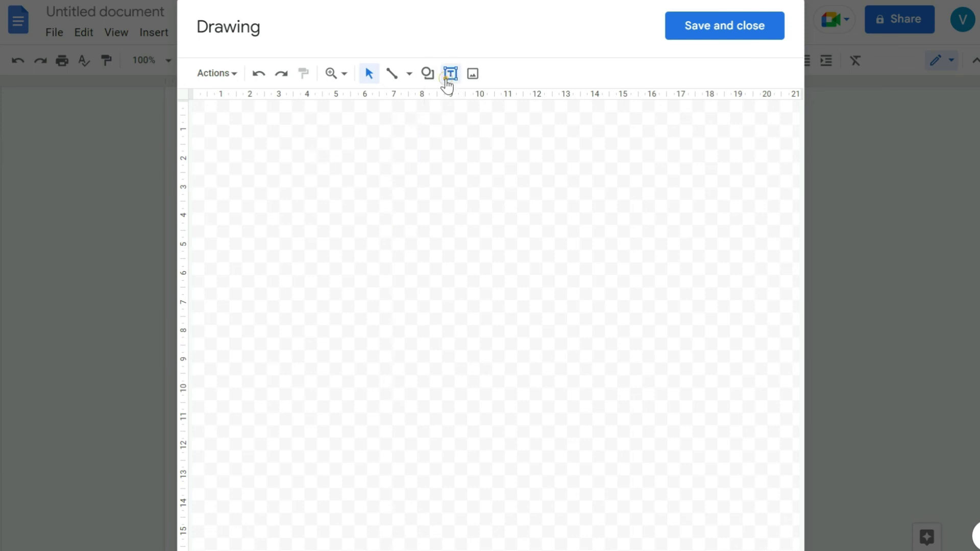
left_click(389, 234)
left_click_drag(441, 233, 333, 229)
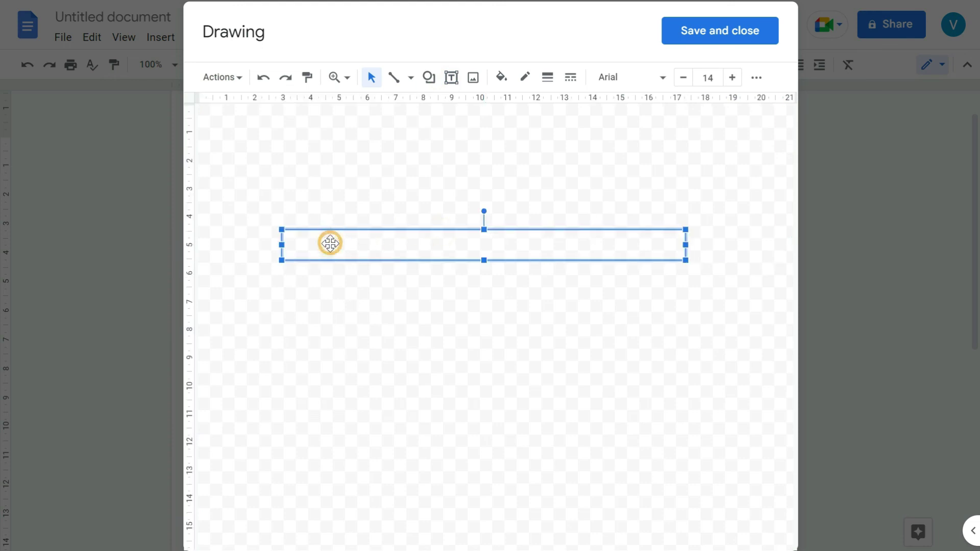
left_click(417, 305)
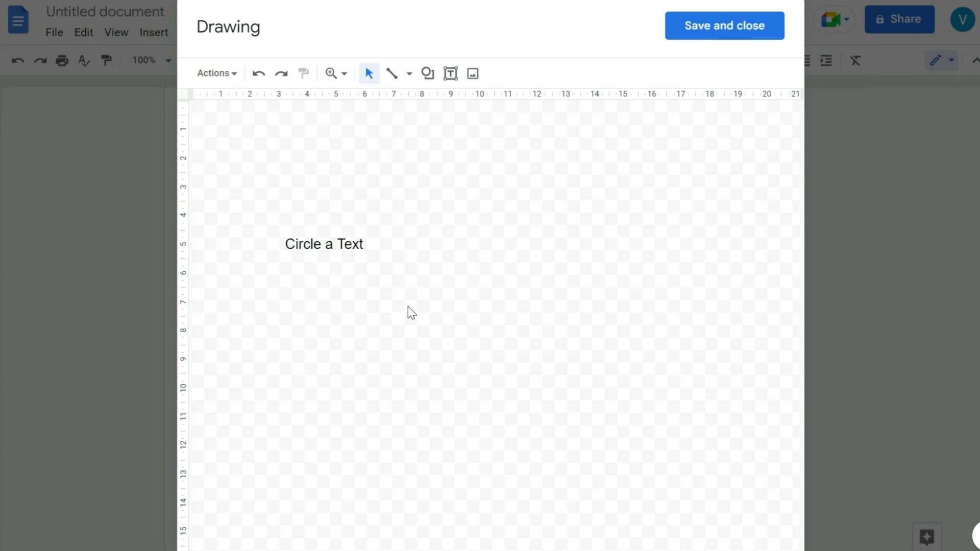
Draw an oval around the text, make its fill transparent, and save the drawing
left_click(431, 78)
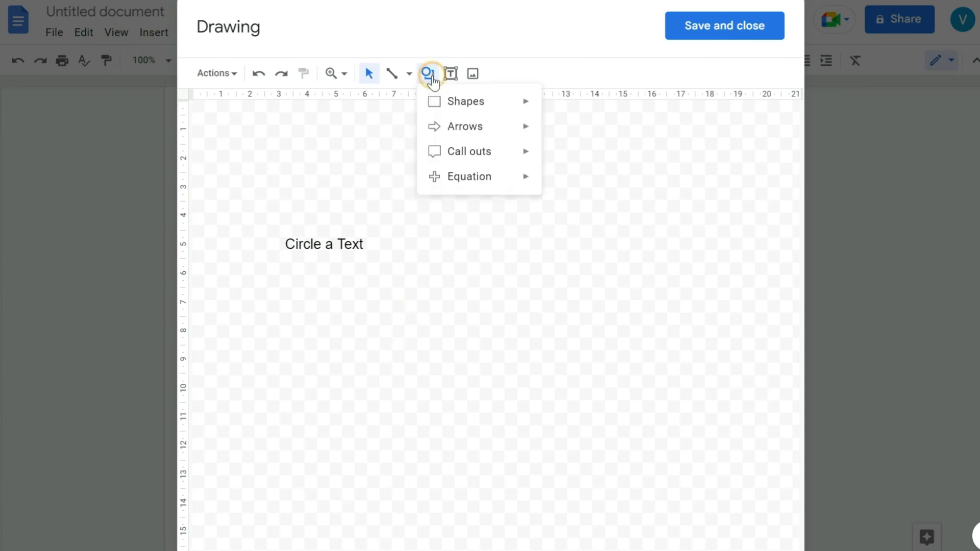
mouse_move(460, 103)
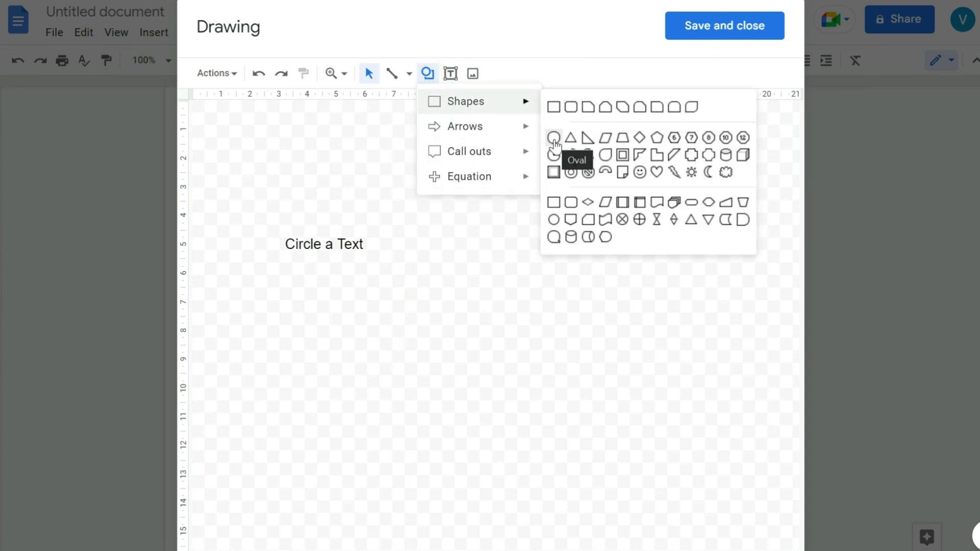
left_click(554, 139)
left_click_drag(272, 212, 333, 285)
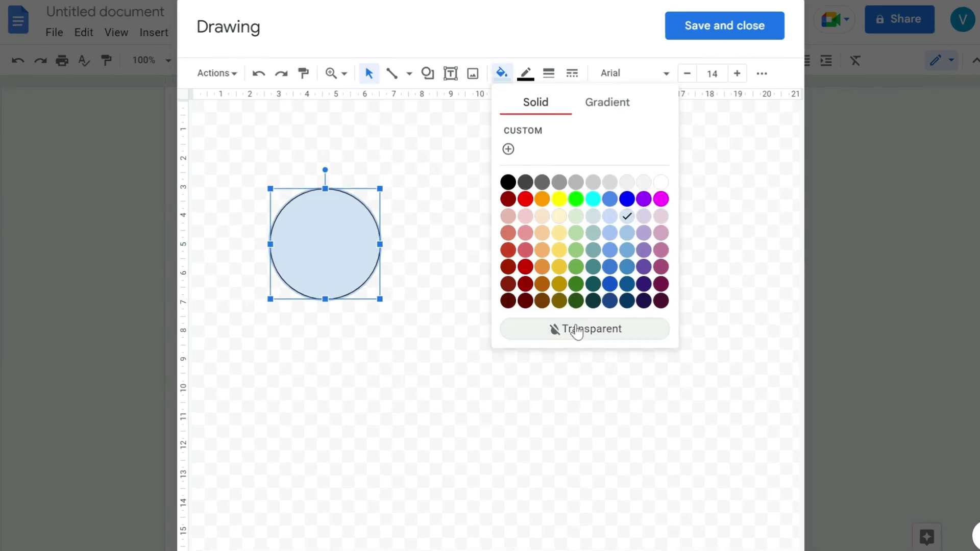
left_click(576, 328)
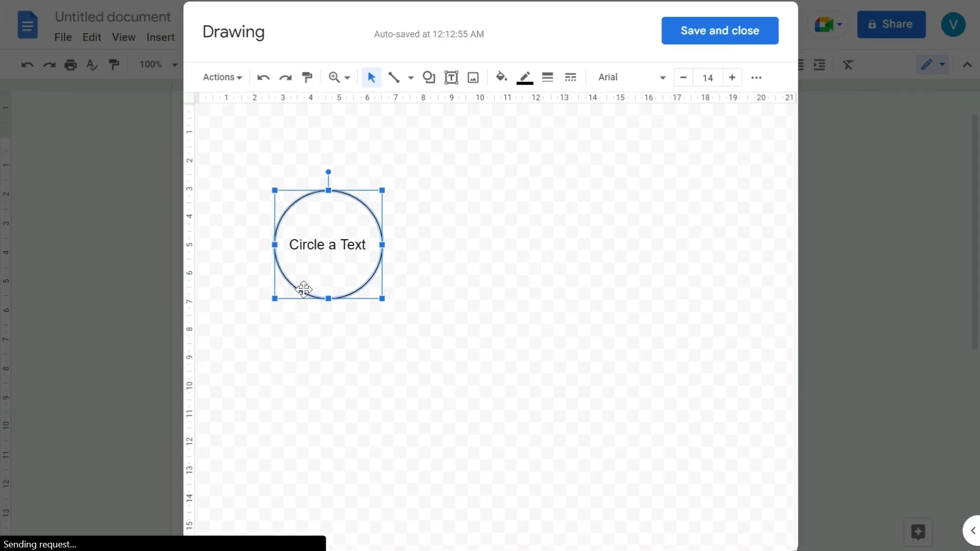
left_click(724, 33)
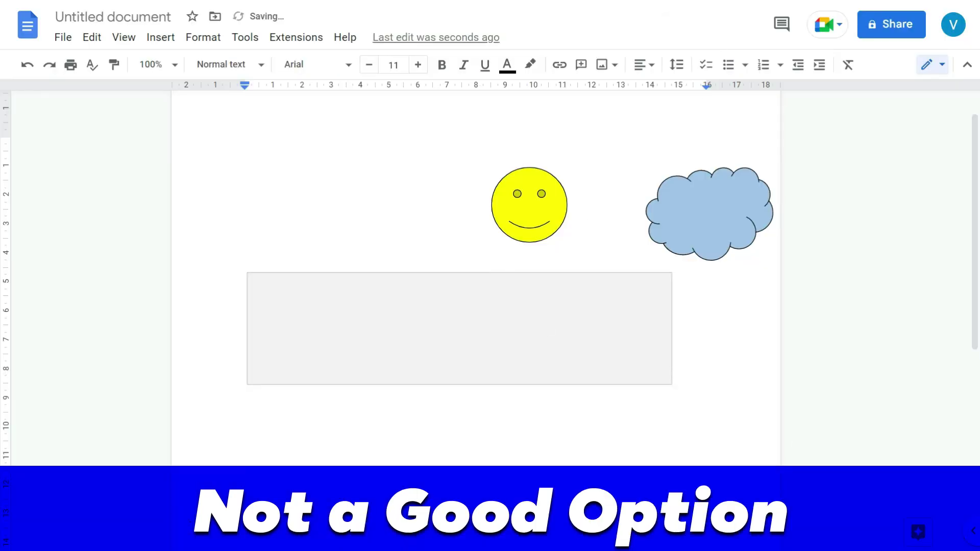